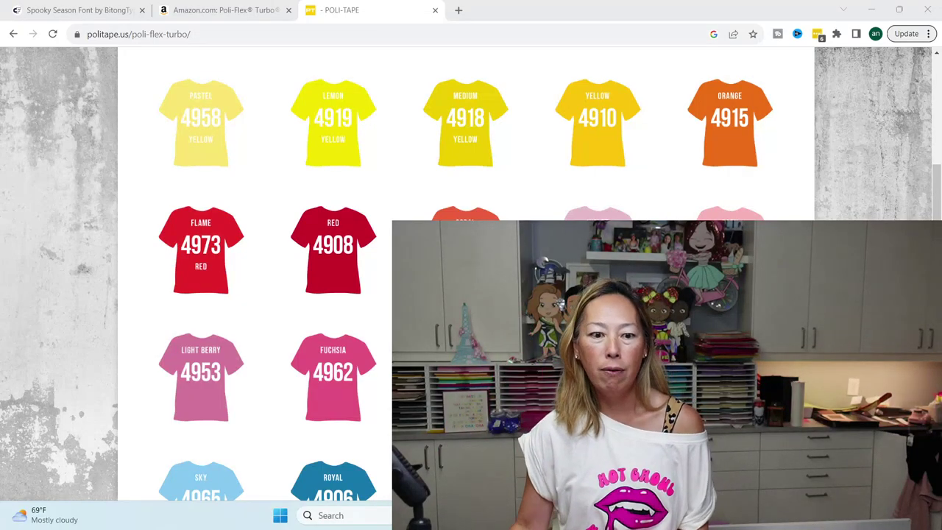
Browse the colour options on the $11.99 Poli-Flex Turbo Amazon listing.
scroll(625, 206, down, 10)
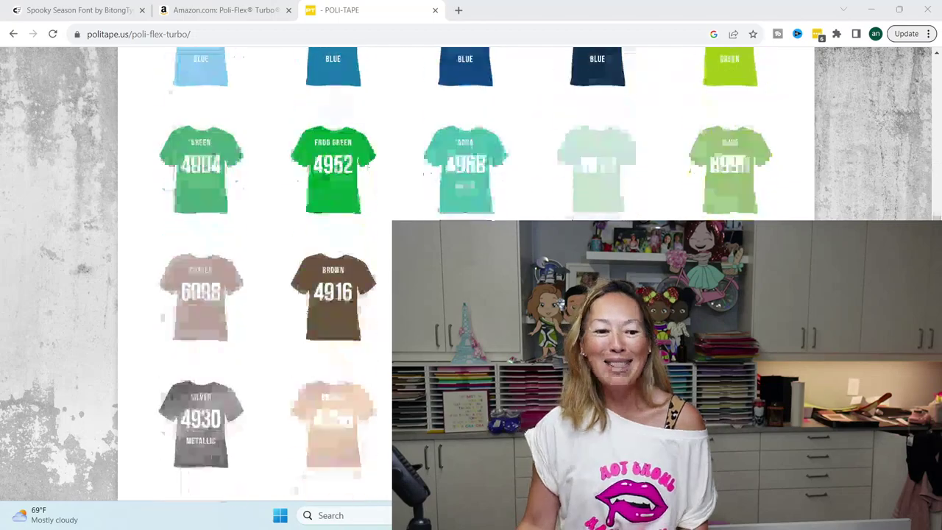
scroll(471, 220, down, 3)
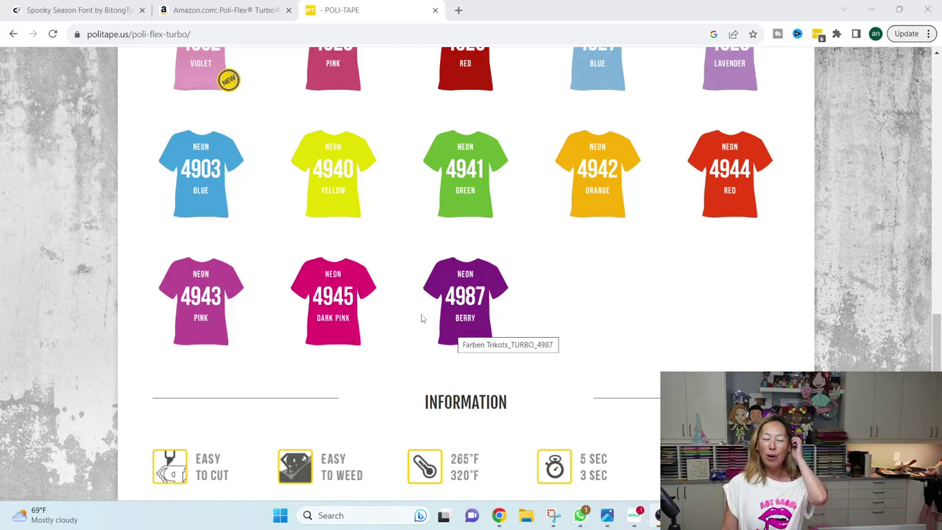
scroll(416, 315, up, 10)
scroll(402, 297, up, 15)
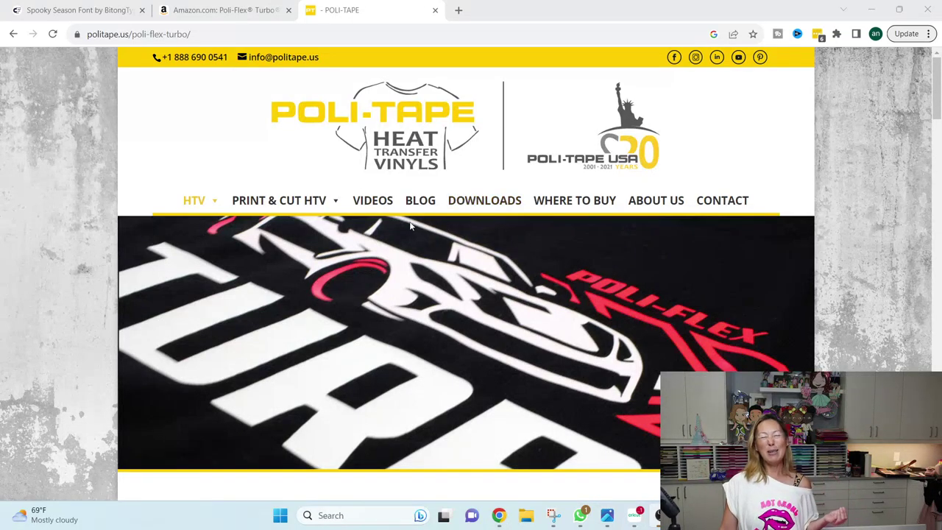
click(214, 10)
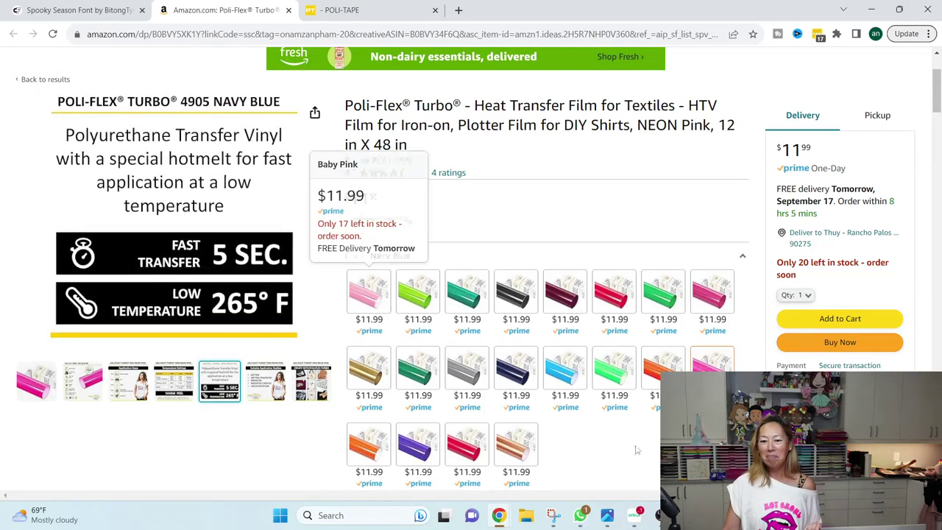
scroll(638, 444, up, 3)
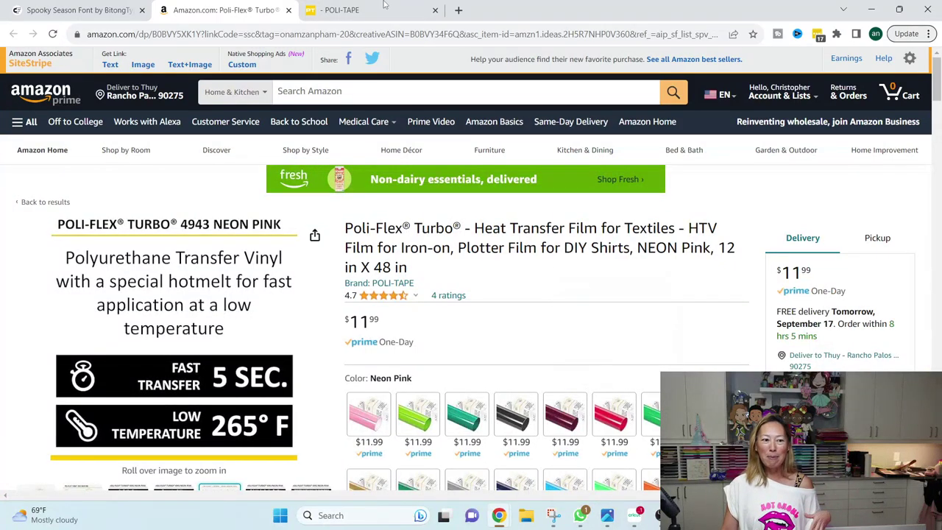
Go to The Useless Crafter's Amazon storefront by entering its address.
click(329, 35)
text(ama)
key(Return)
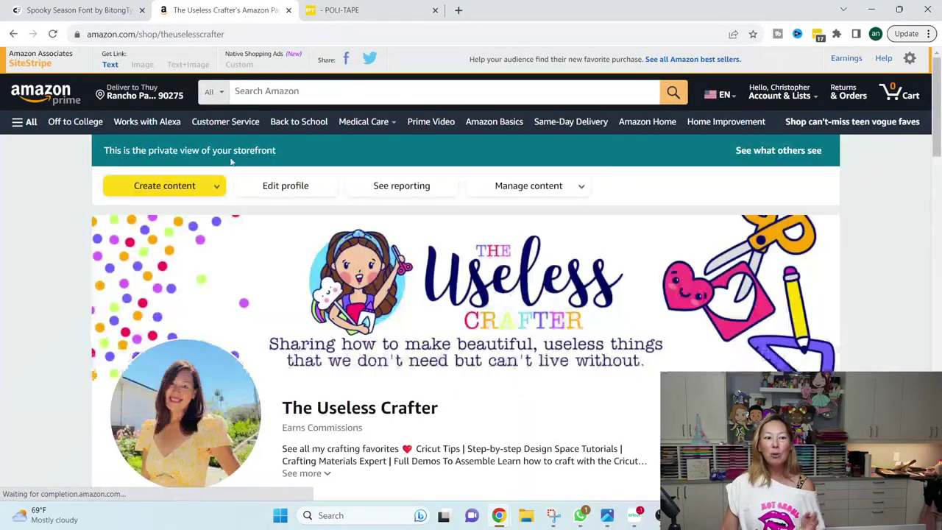
Open the storefront's HTV Projects list and scroll through its 18 items.
scroll(380, 280, down, 6)
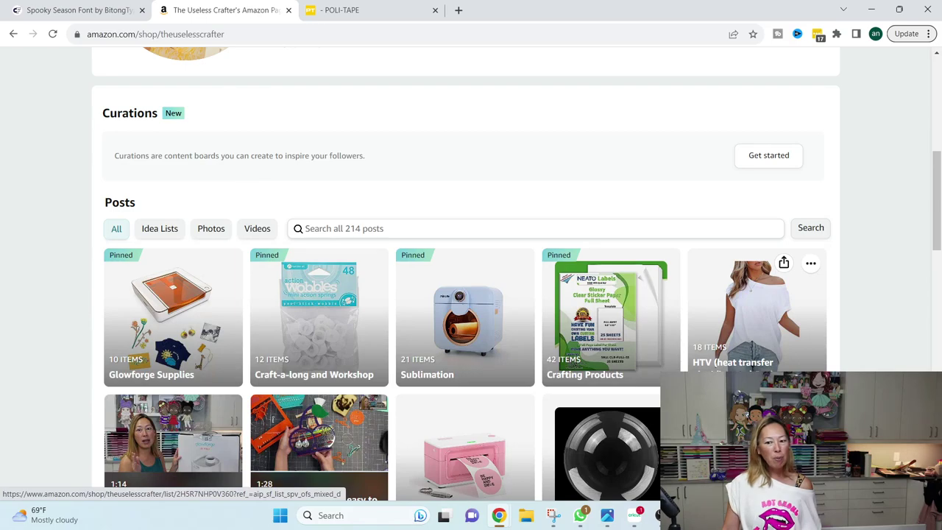
click(754, 344)
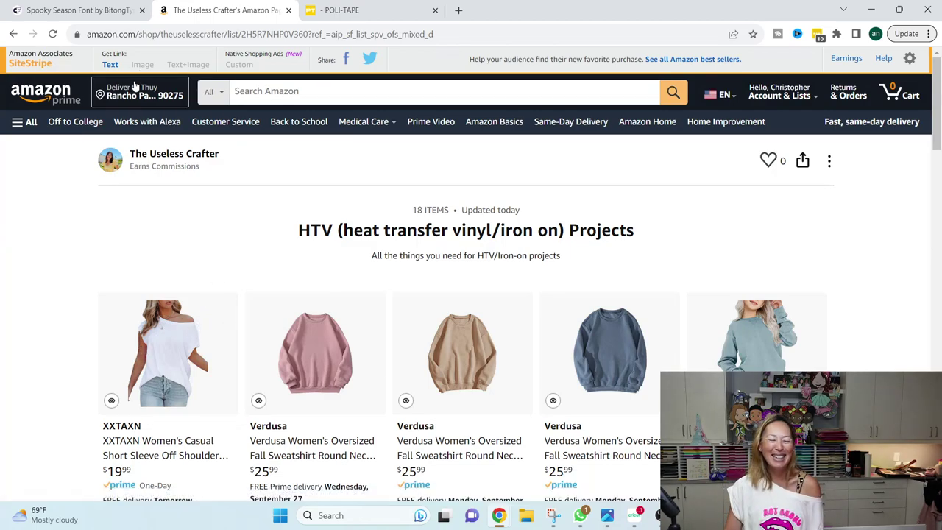
scroll(206, 298, down, 2)
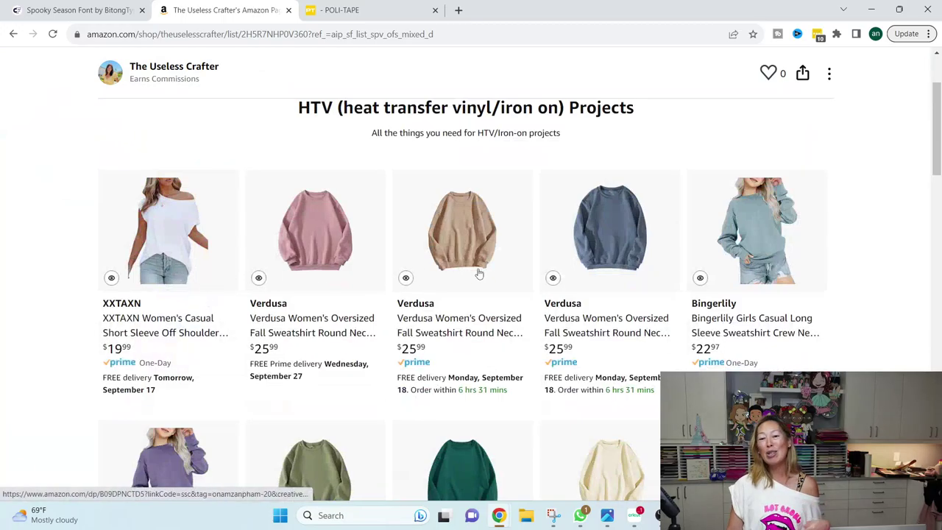
scroll(477, 274, down, 8)
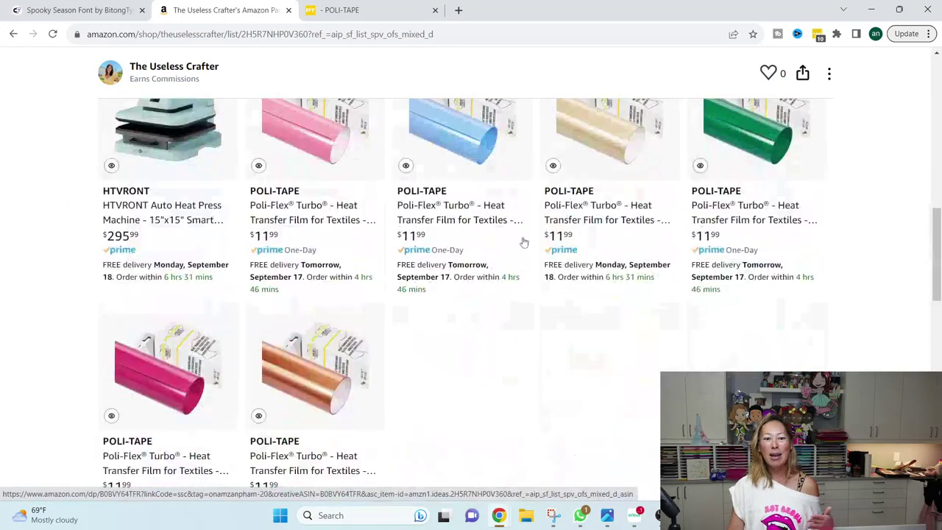
scroll(371, 384, up, 3)
scroll(372, 383, up, 7)
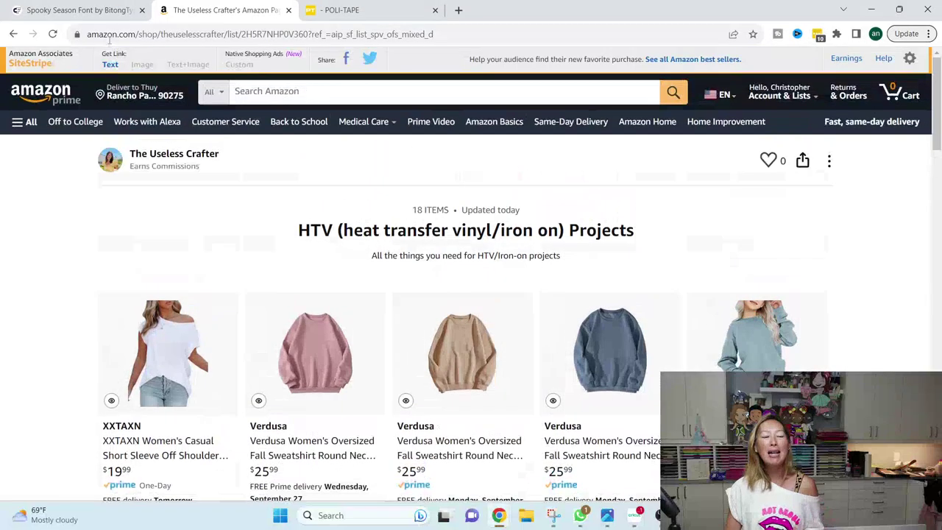
Look over the Spooky Season Font page, then bring the Cricut Design Space profile forward.
click(94, 15)
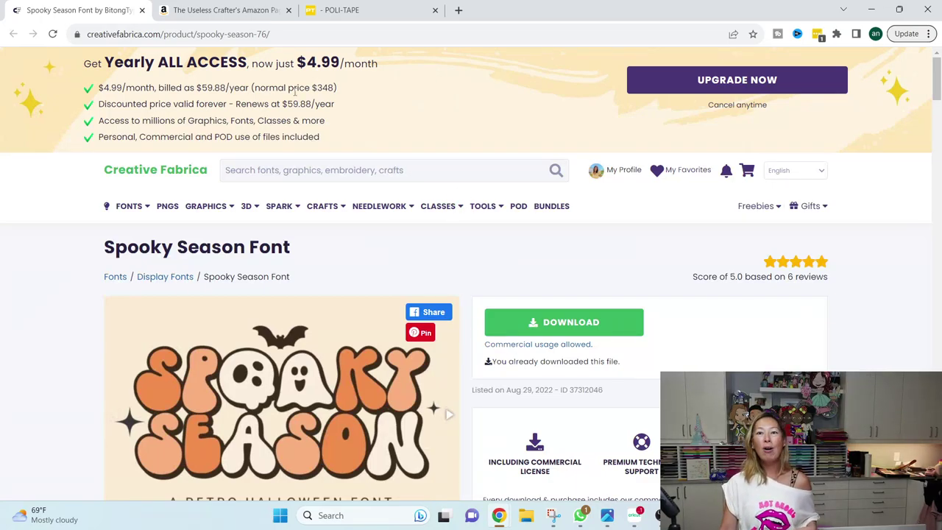
scroll(295, 91, down, 2)
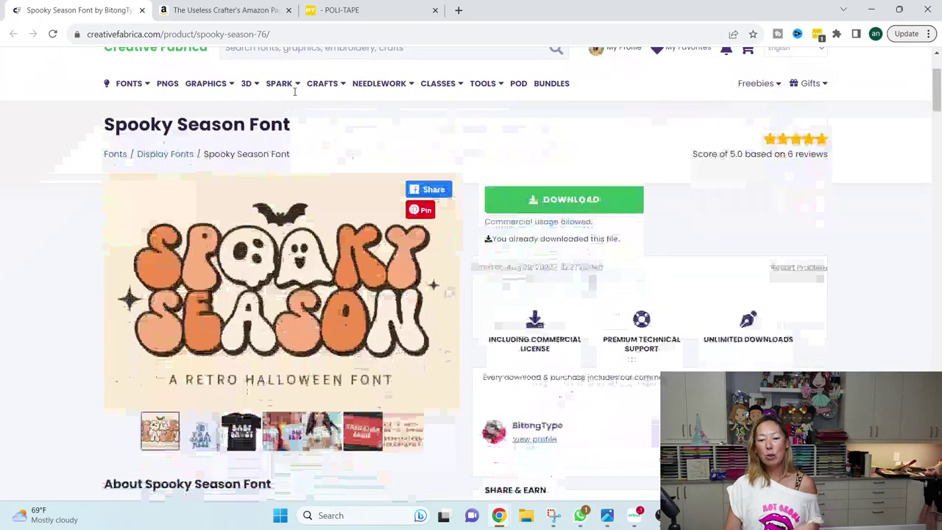
scroll(754, 239, down, 1)
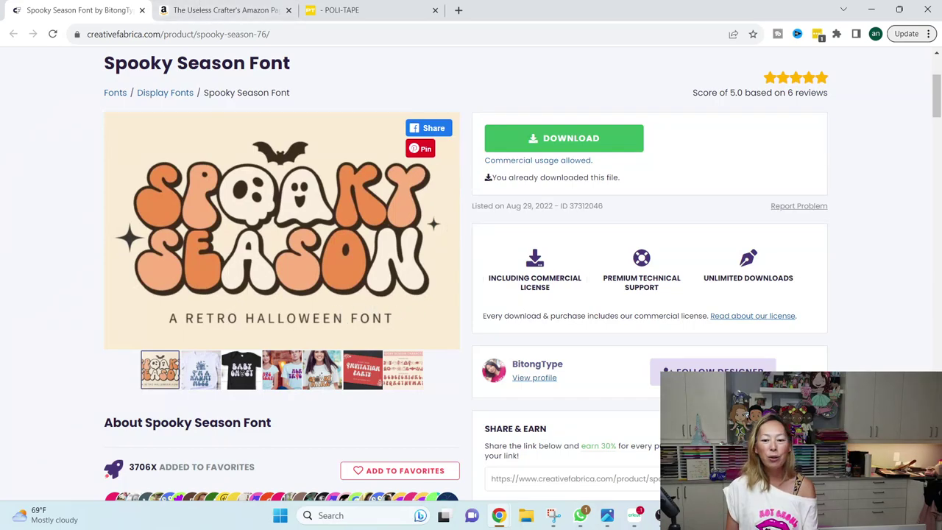
click(639, 516)
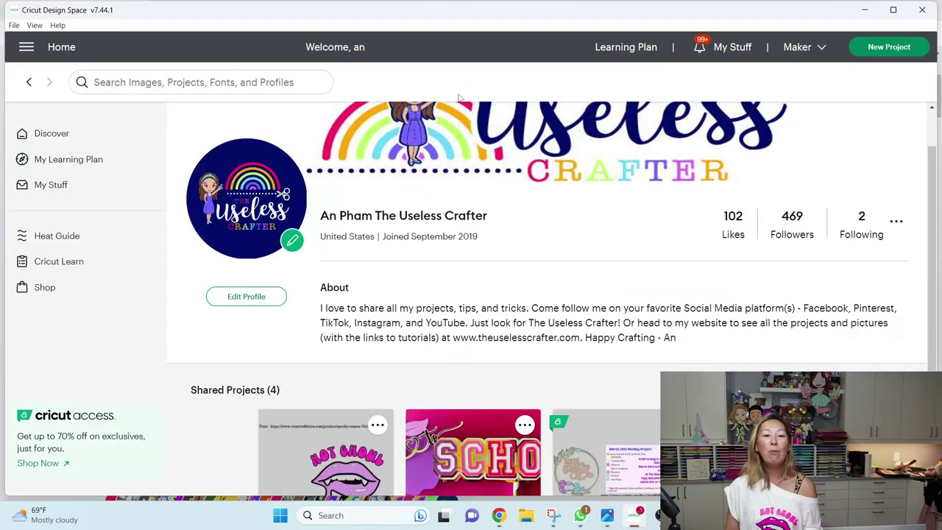
Scroll the Cricut profile page and start a blank Untitled project canvas.
scroll(542, 240, up, 1)
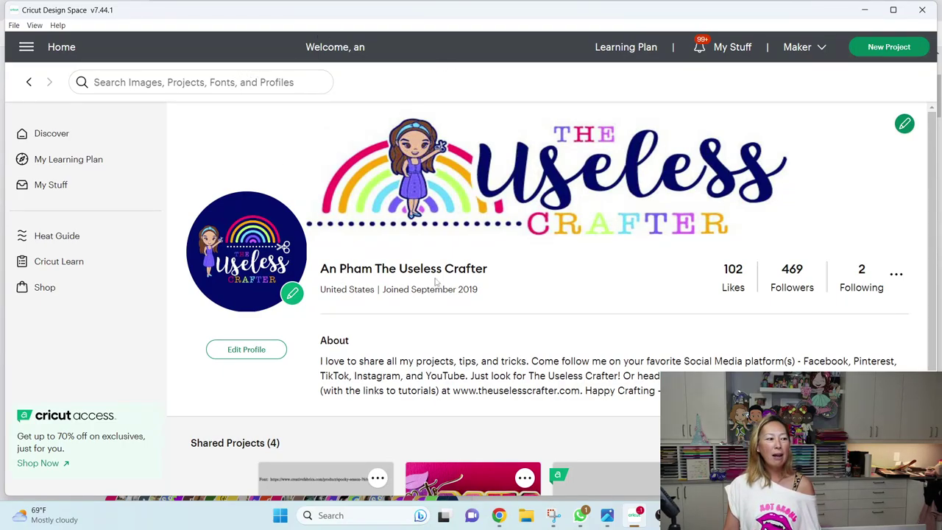
scroll(352, 257, down, 4)
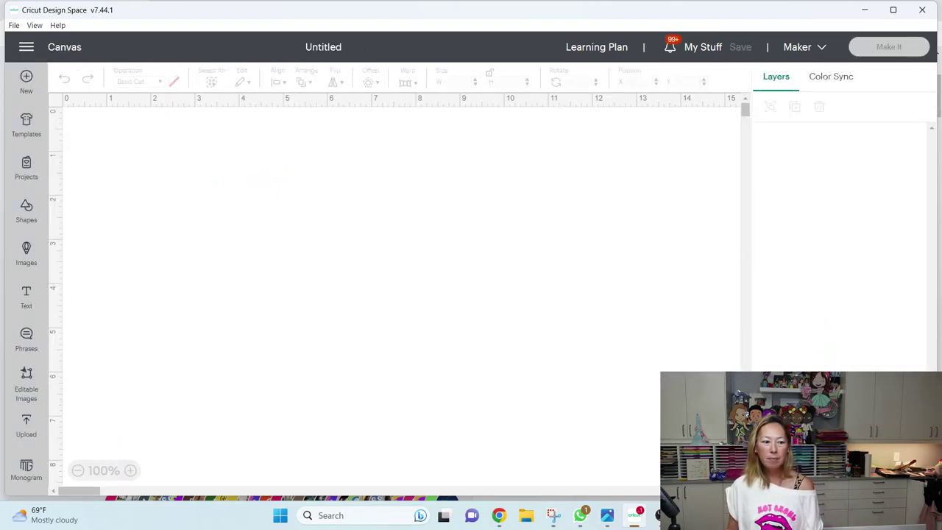
Search all Cricut images for 'vampire lips'.
click(25, 254)
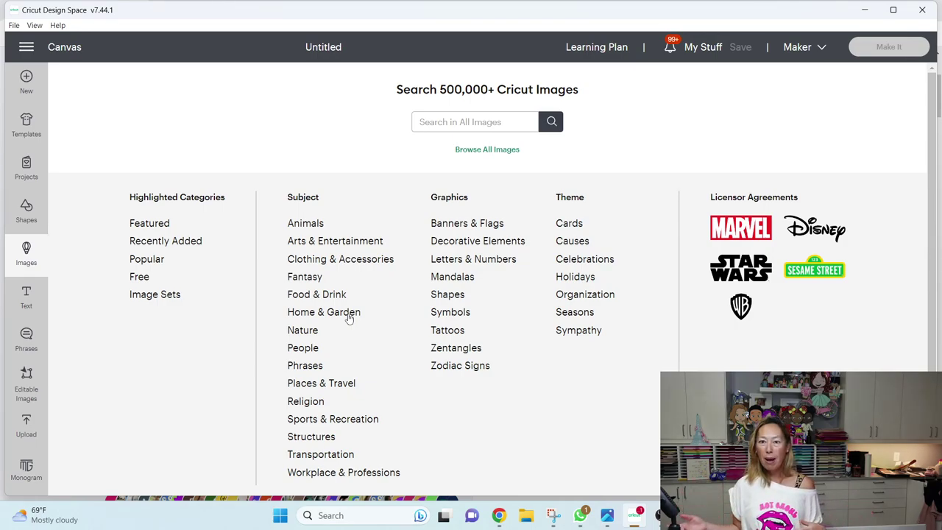
click(484, 124)
text(vampire l)
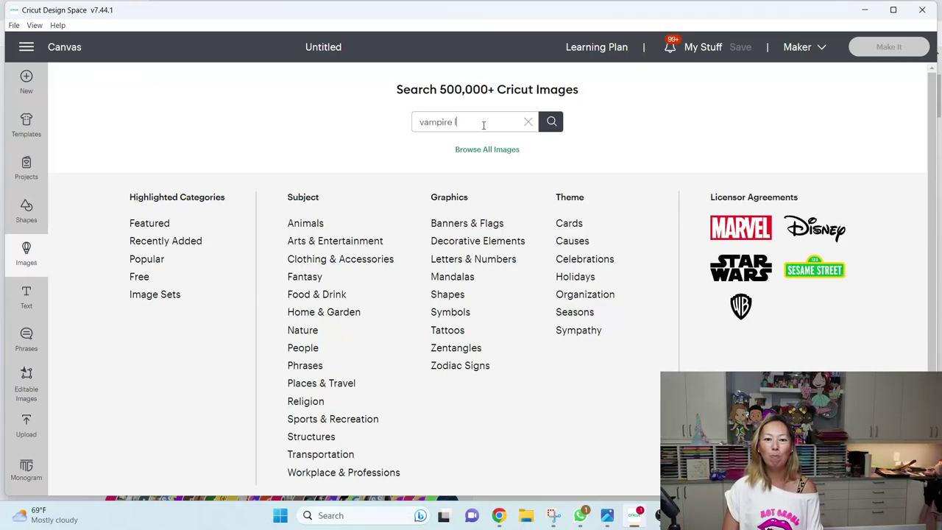
text(ips)
key(Return)
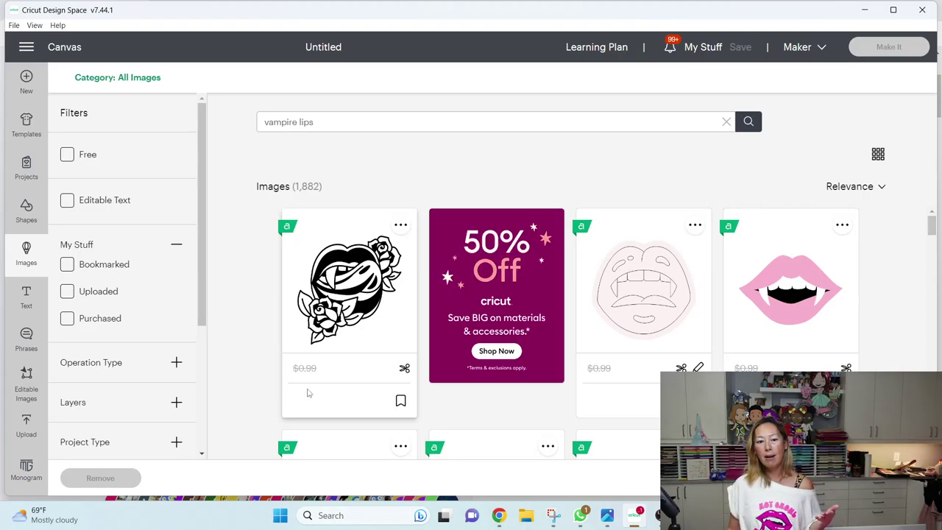
Scroll through the 1,882 'vampire lips' results to review the fanged-lip designs.
scroll(308, 393, down, 3)
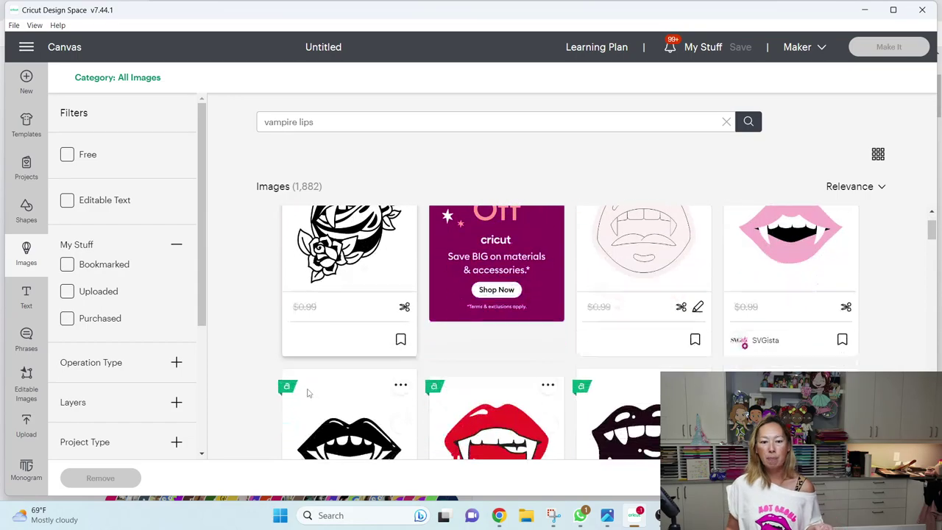
scroll(308, 393, down, 3)
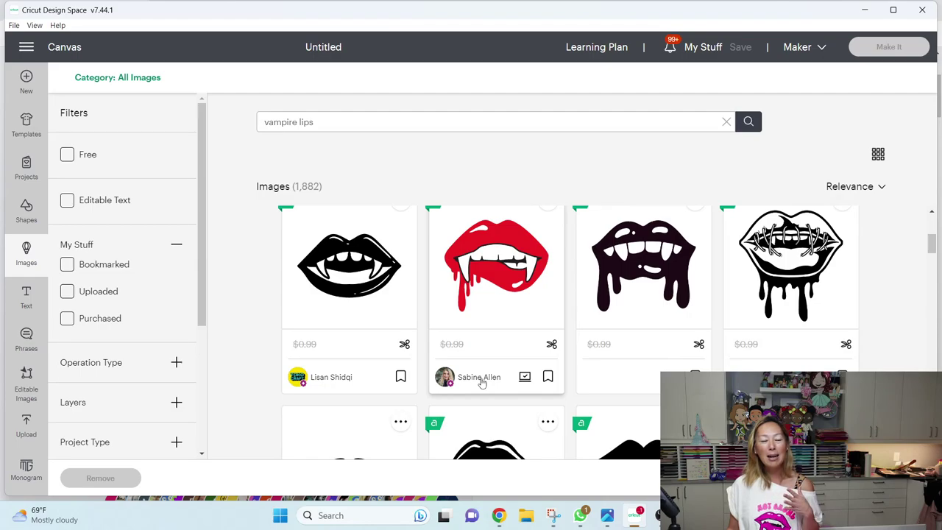
scroll(482, 383, down, 2)
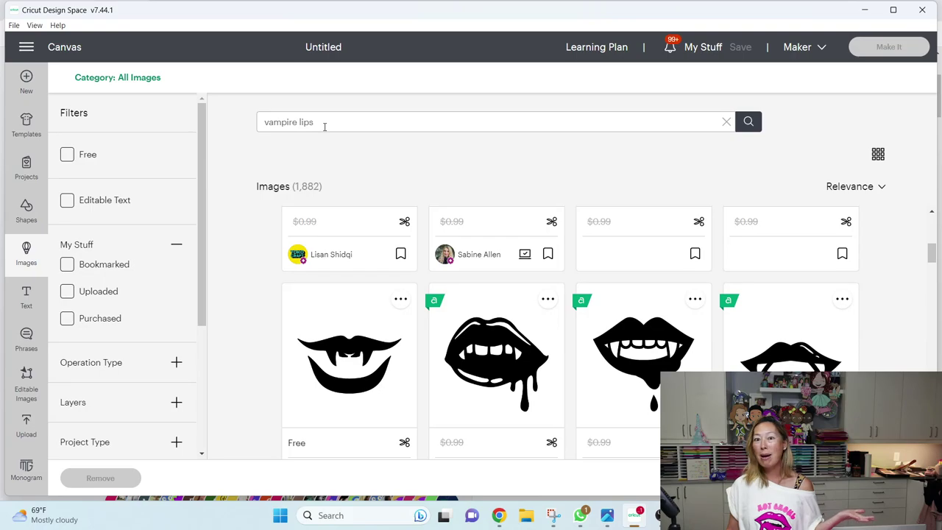
scroll(378, 234, down, 1)
scroll(377, 234, down, 8)
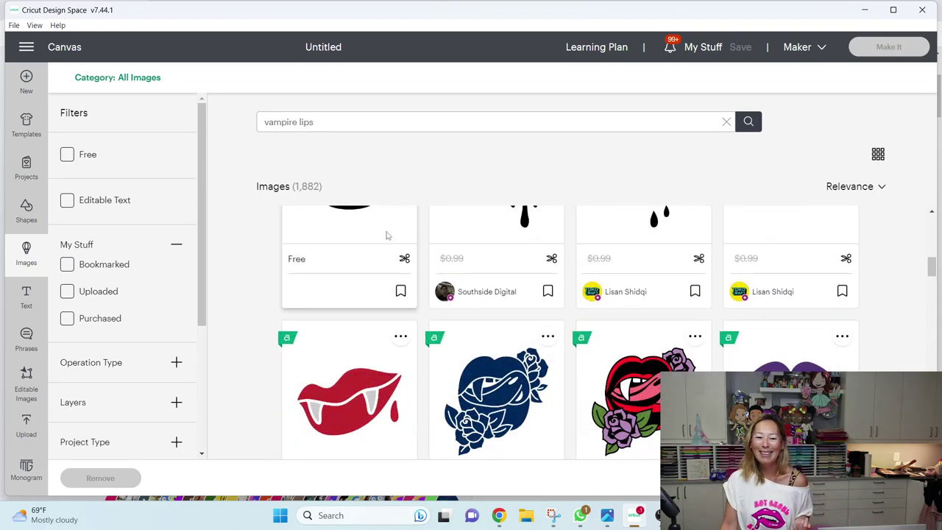
scroll(392, 243, down, 5)
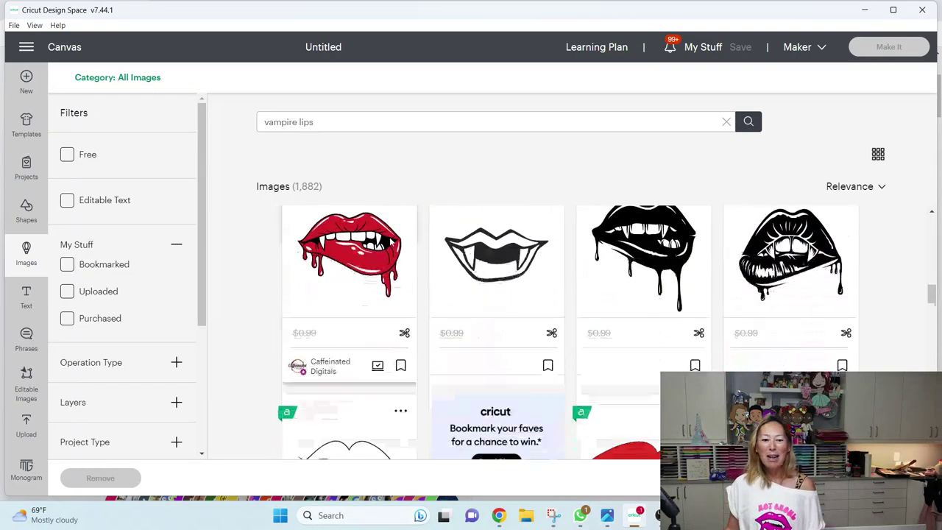
scroll(388, 243, down, 8)
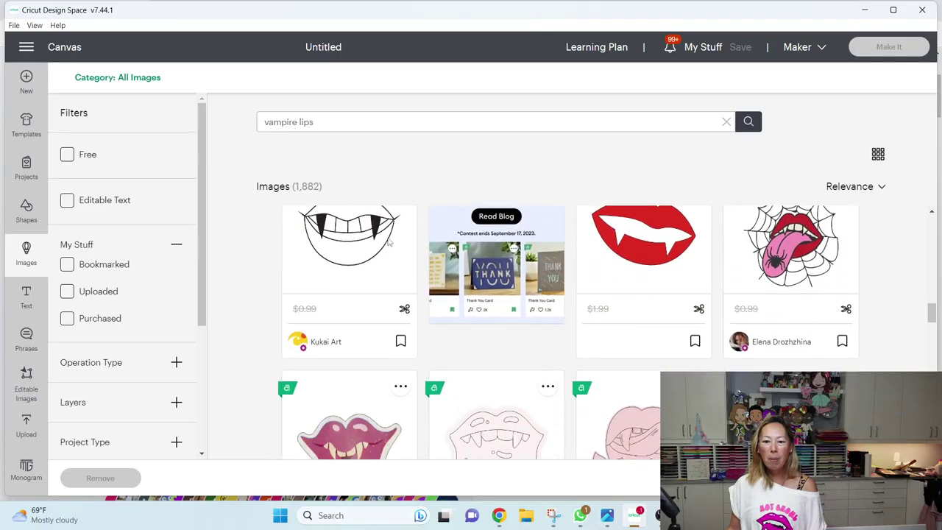
scroll(389, 242, down, 3)
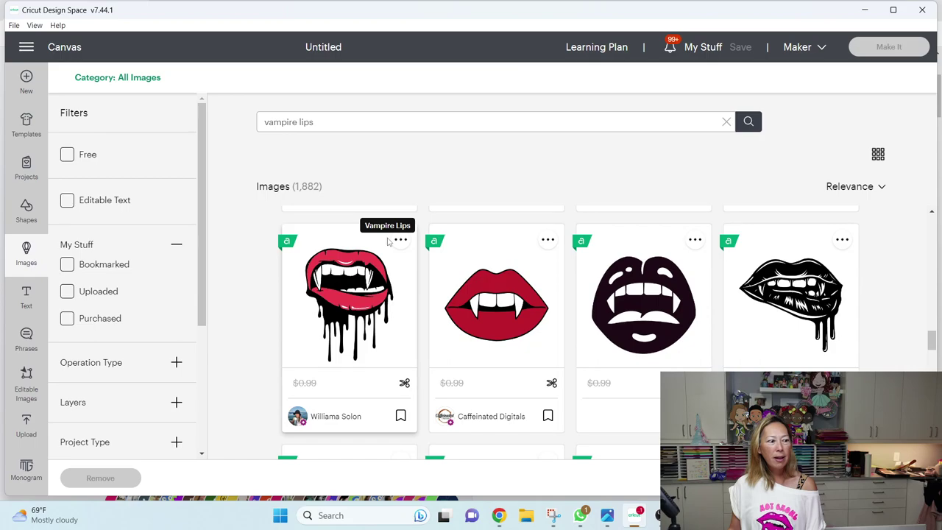
scroll(388, 242, down, 3)
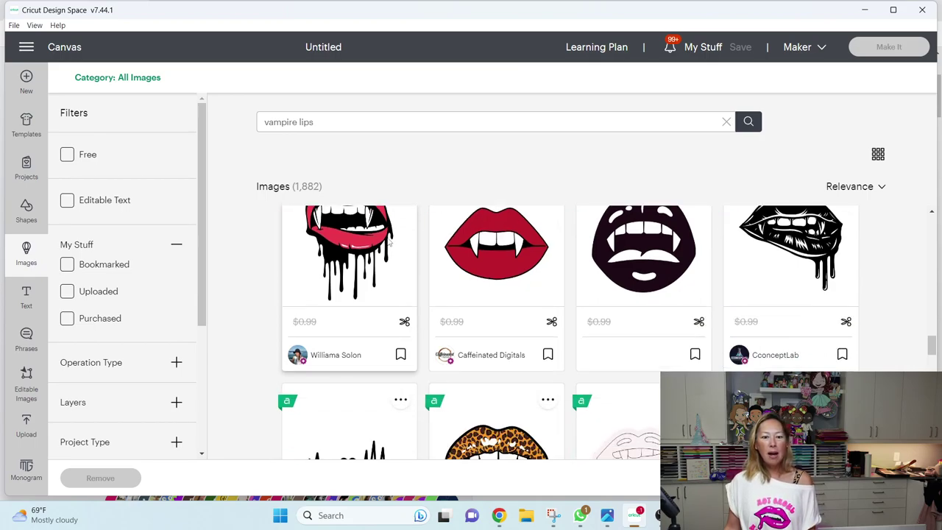
scroll(388, 242, down, 2)
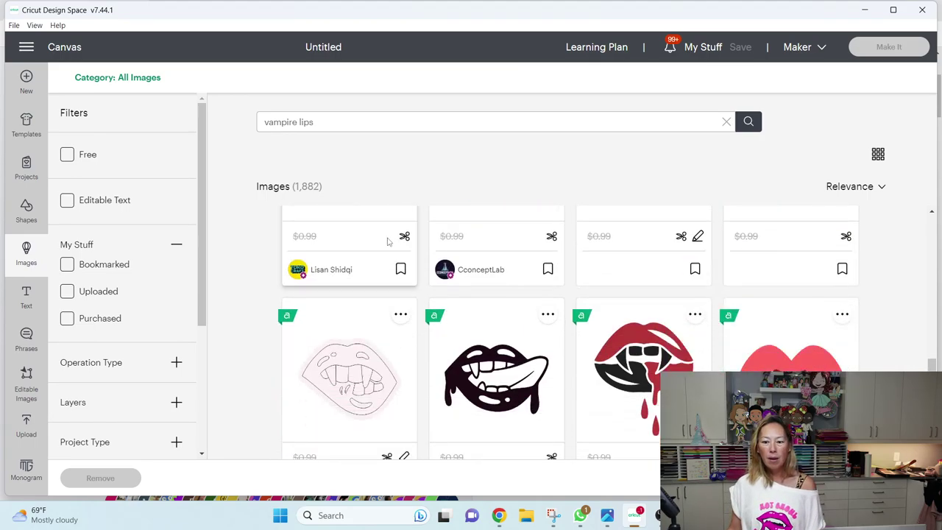
scroll(388, 243, down, 5)
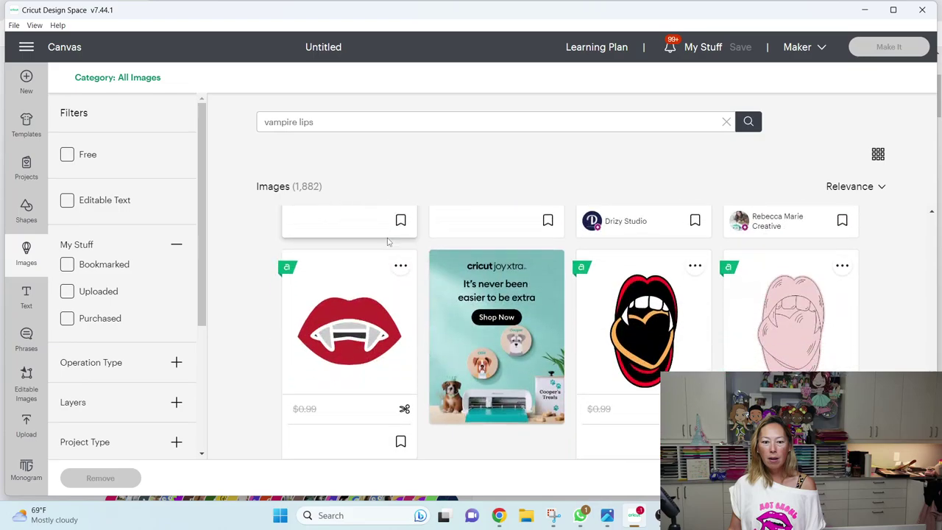
scroll(388, 243, down, 5)
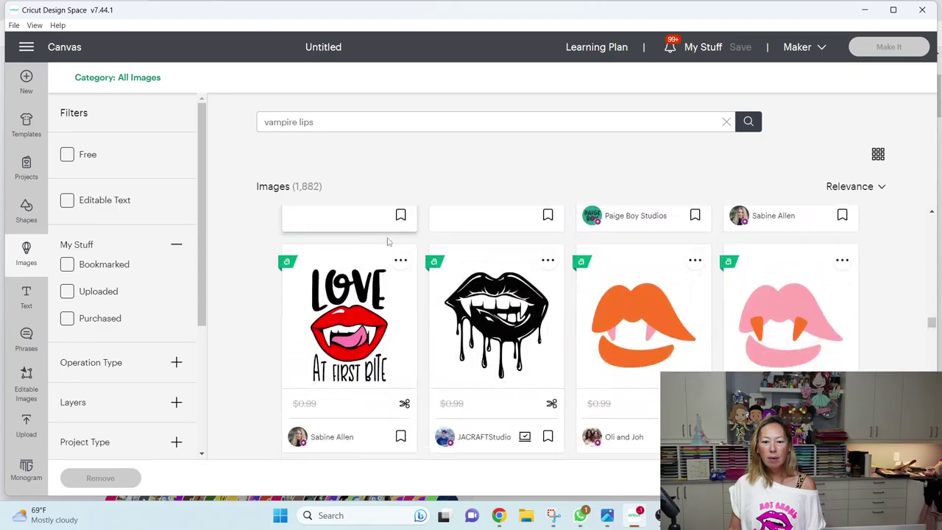
scroll(388, 243, down, 3)
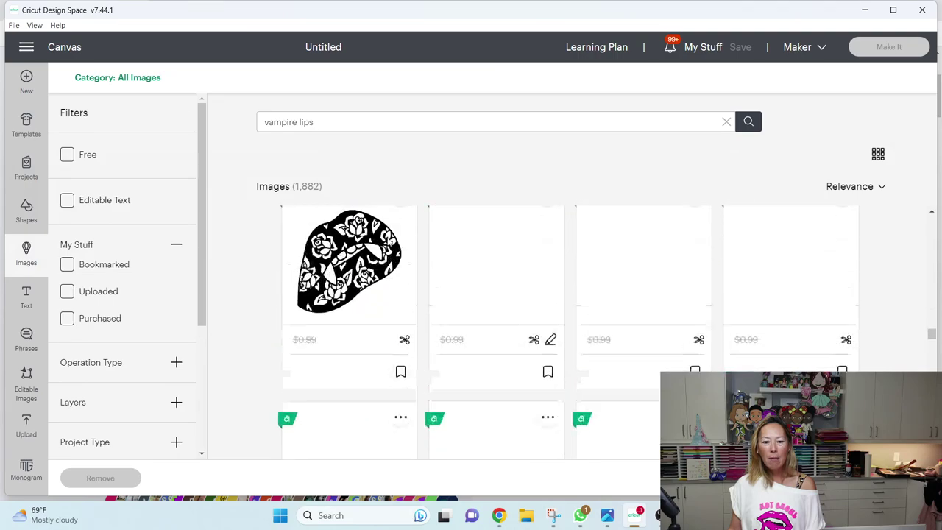
scroll(387, 242, up, 5)
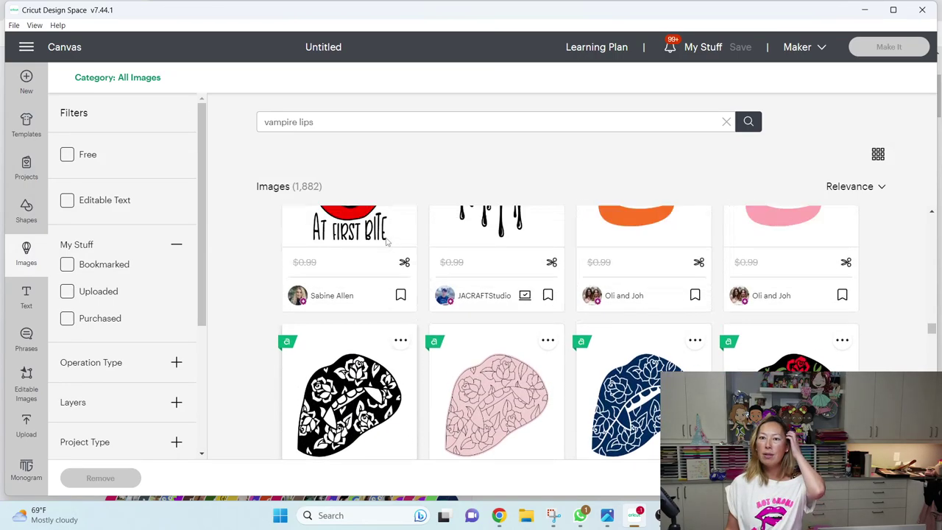
scroll(382, 243, up, 3)
scroll(381, 243, up, 4)
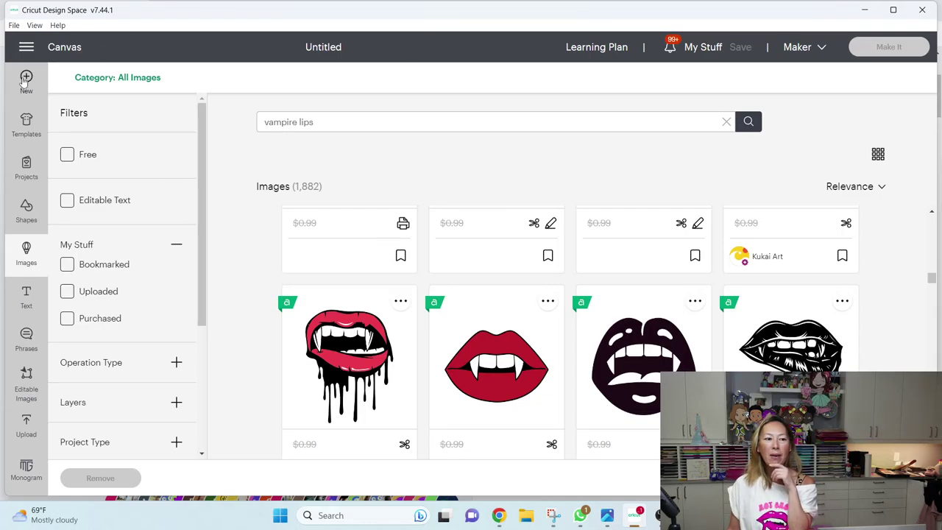
Open your own profile page from the main navigation menu.
click(26, 46)
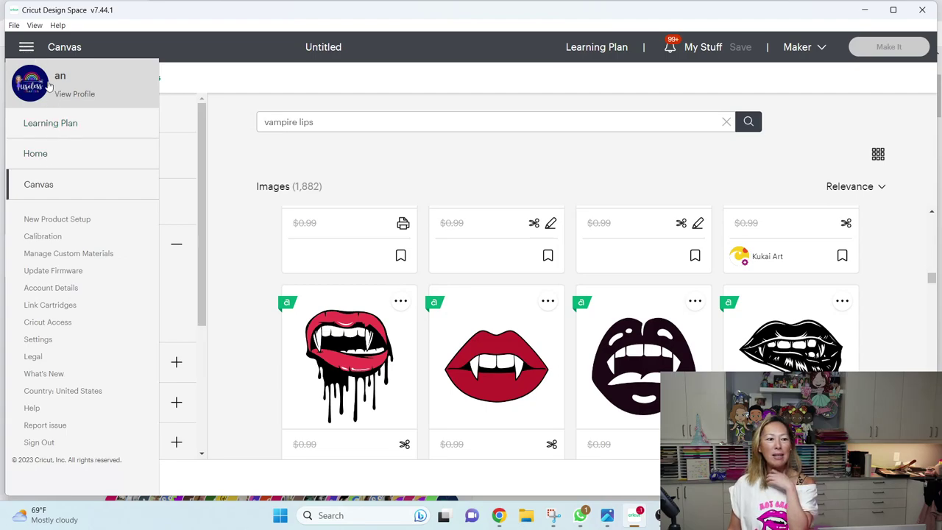
click(79, 95)
scroll(306, 307, down, 3)
Open the Hot Ghoul Halloween project and look up its Vampire Mouth image #M4C63EE8C.
click(378, 303)
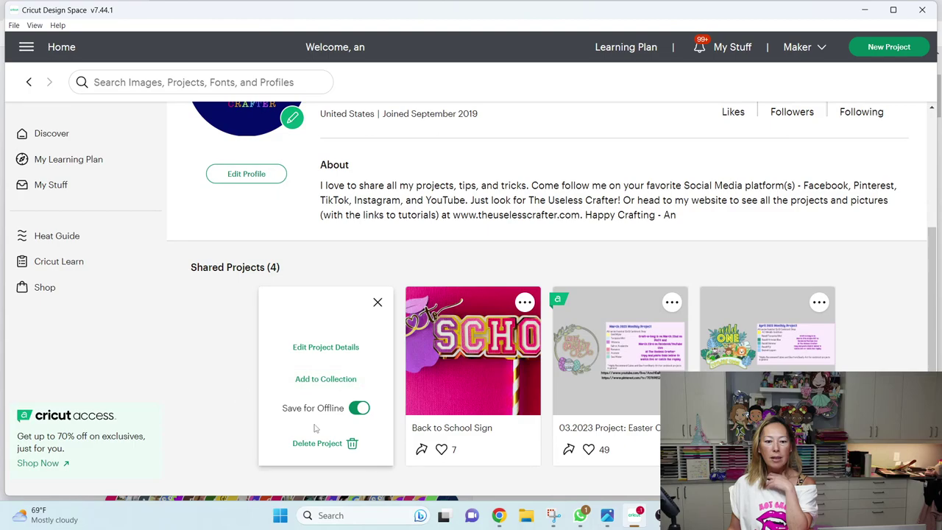
click(378, 303)
click(321, 386)
scroll(806, 331, down, 2)
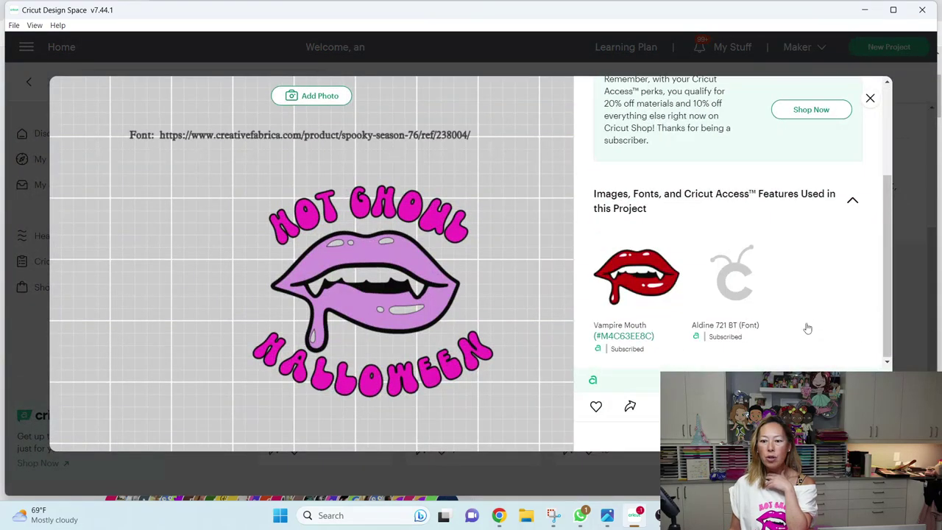
click(625, 338)
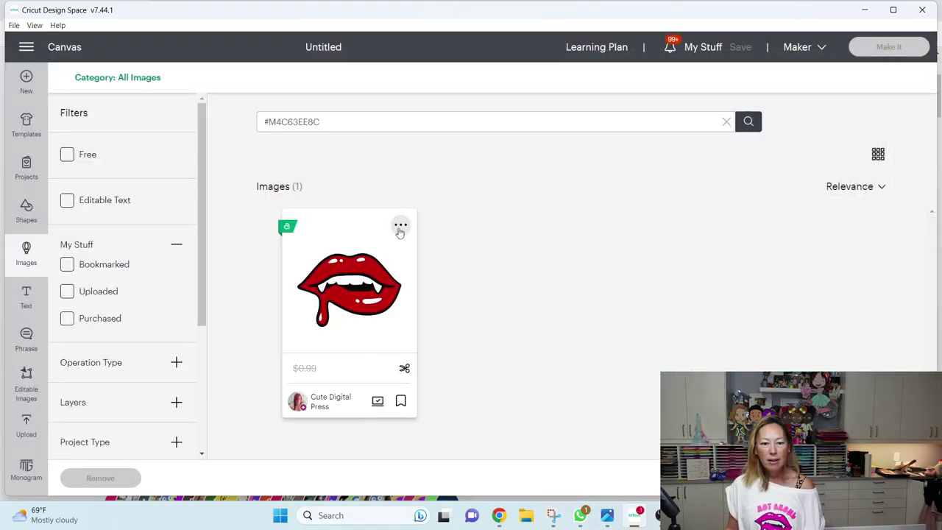
Check the Vampire Mouth image's details, then add it to the canvas.
click(401, 226)
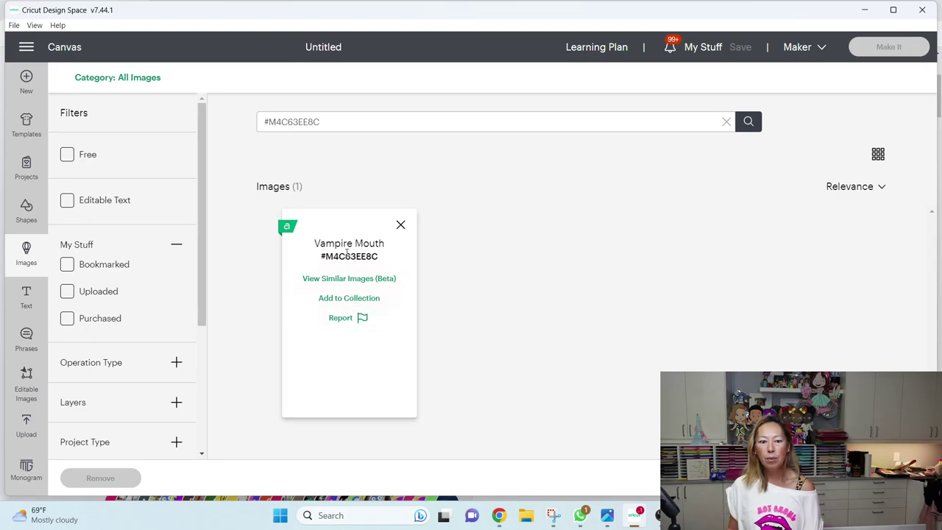
click(400, 224)
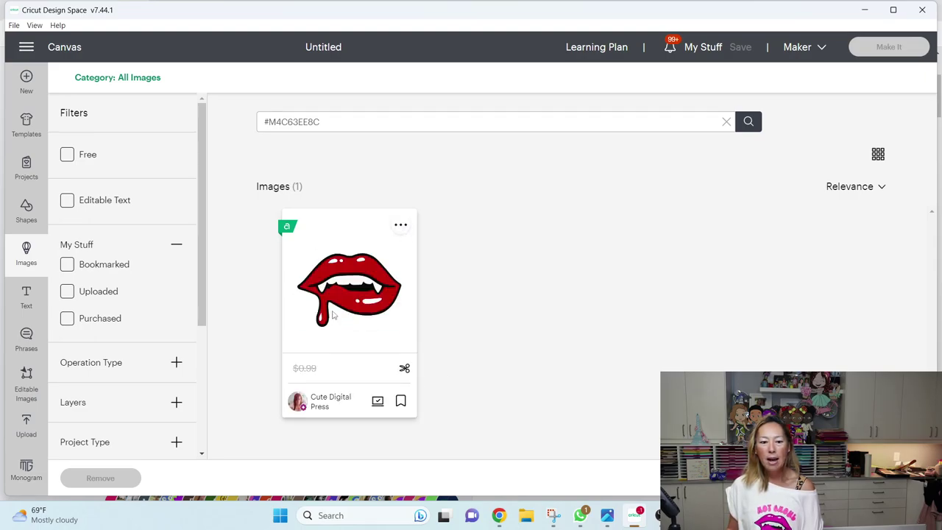
click(402, 309)
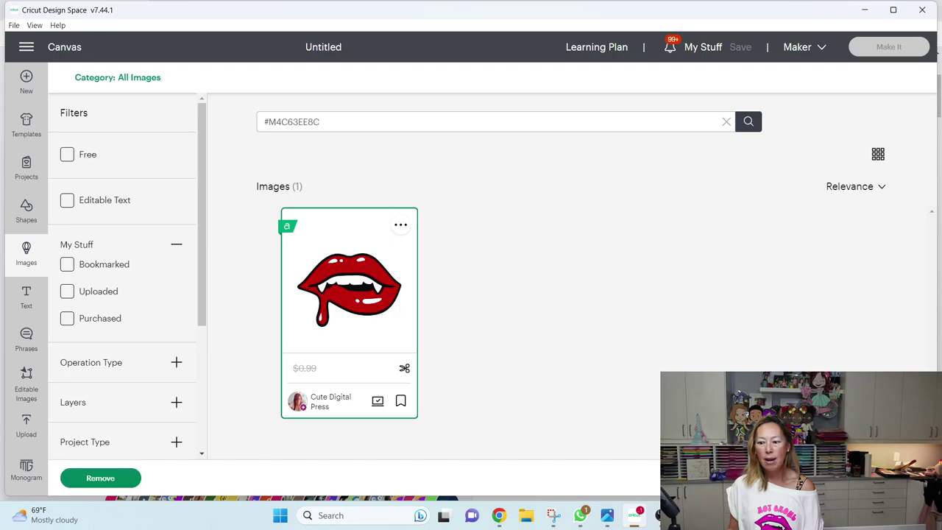
click(883, 479)
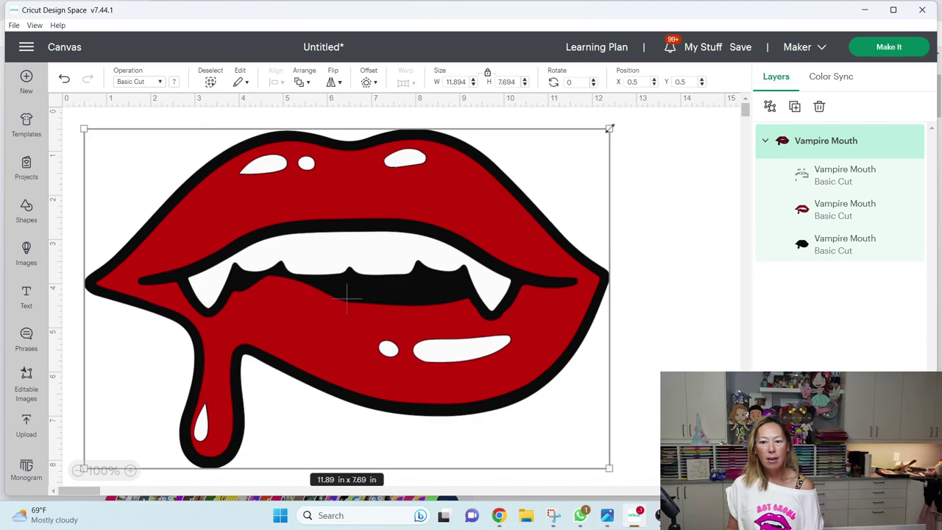
Scale the Vampire Mouth to 3.893 × 2.519 in, move it to top centre, then view the font page.
drag(610, 128, 501, 243)
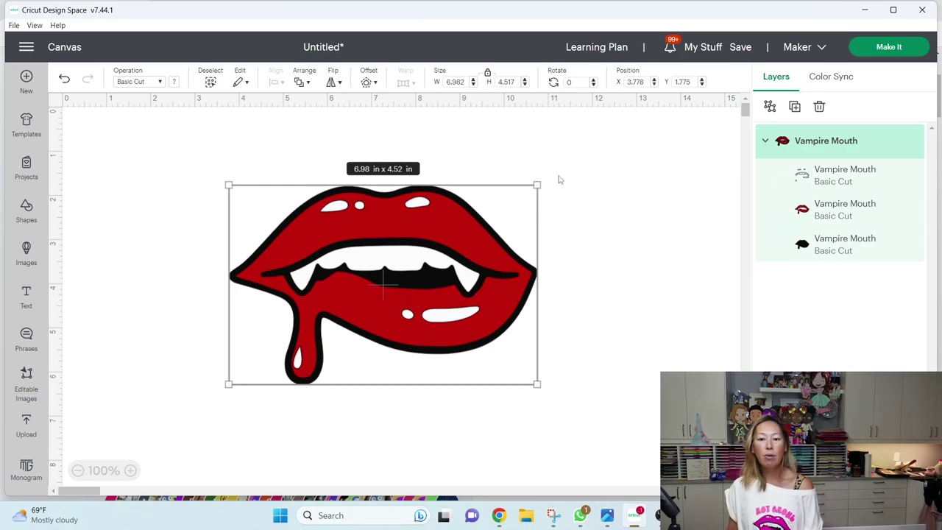
drag(516, 195, 382, 281)
click(486, 312)
drag(250, 329, 297, 250)
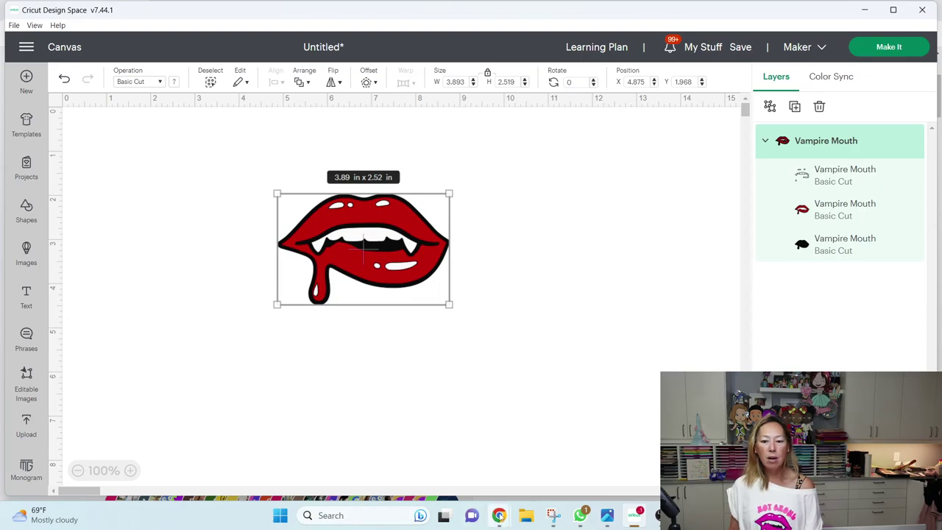
mouse_move(500, 516)
click(446, 472)
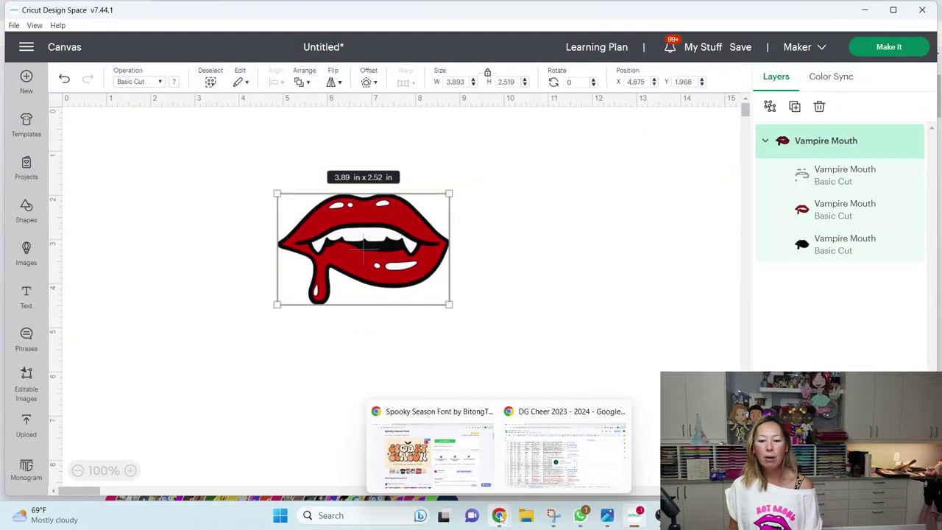
Add a text layer below the lips set in the System font Spooky Season.
click(85, 323)
click(26, 294)
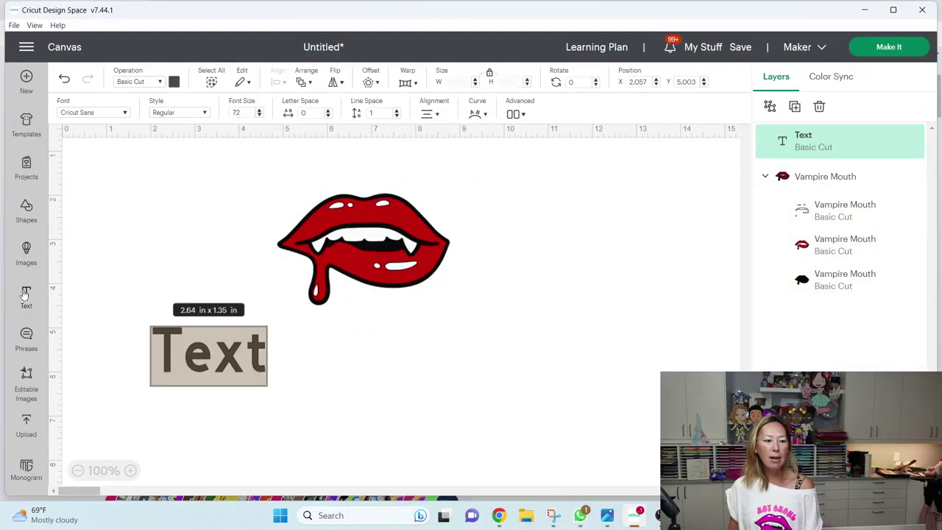
click(105, 115)
click(184, 114)
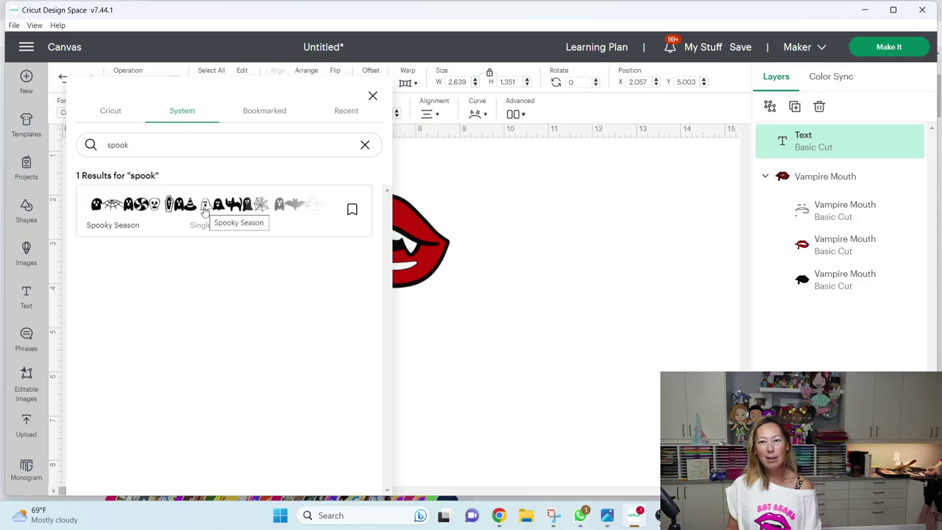
click(205, 211)
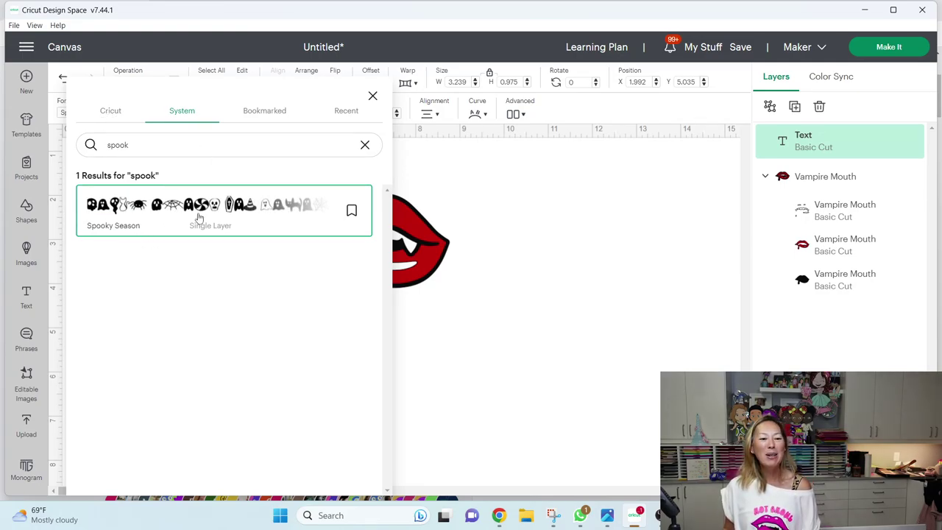
click(399, 271)
click(229, 361)
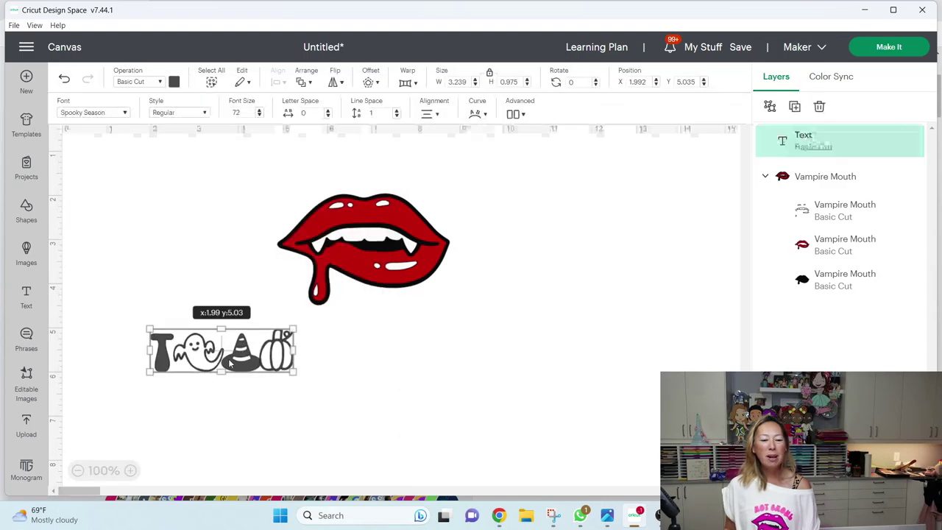
Replace the placeholder wording with 'Hot Ghouls', fixing the typos along the way.
double_click(230, 362)
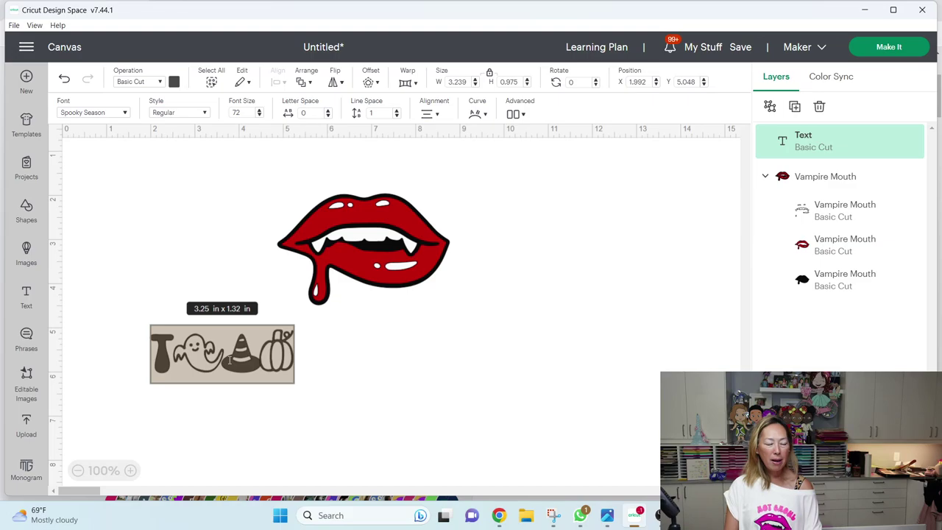
text(Hot)
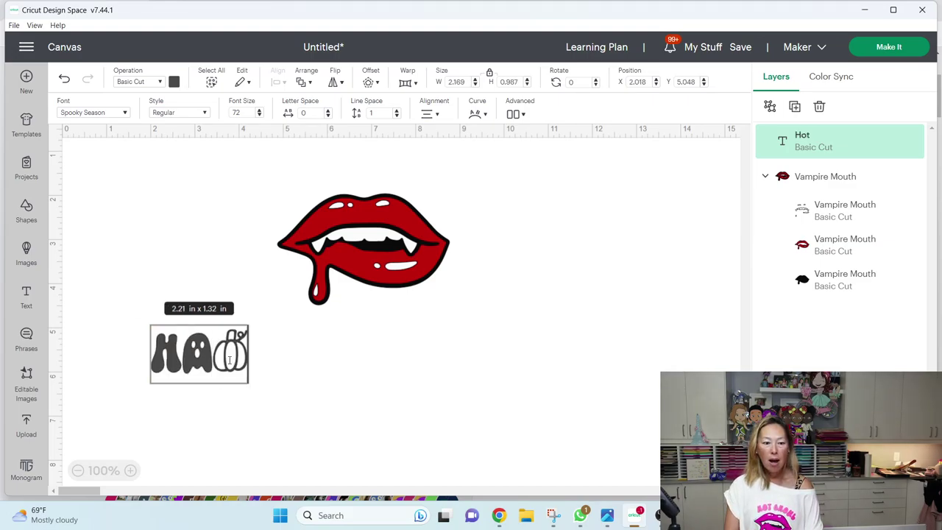
text( Ghoul)
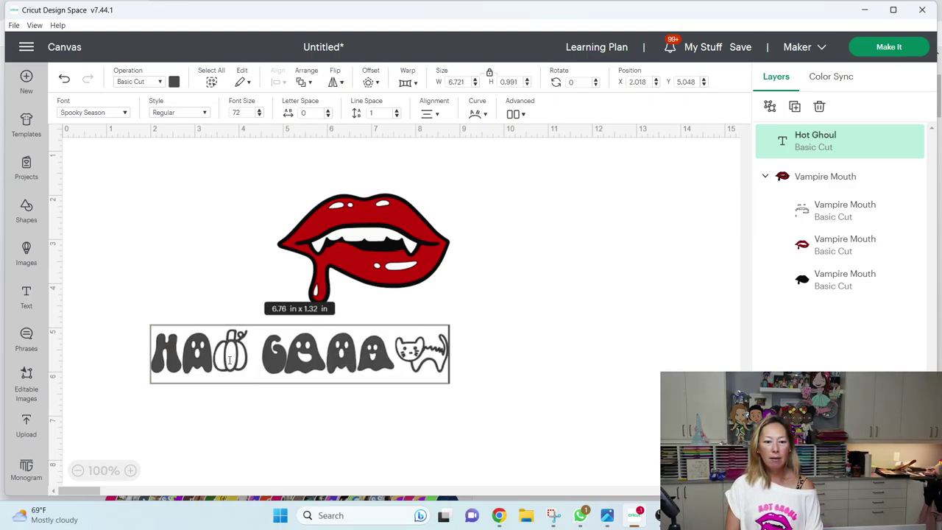
key(BackSpace)
key(BackSpace)
key(BackSpace)
key(BackSpace)
text(h)
key(BackSpace)
text(houls)
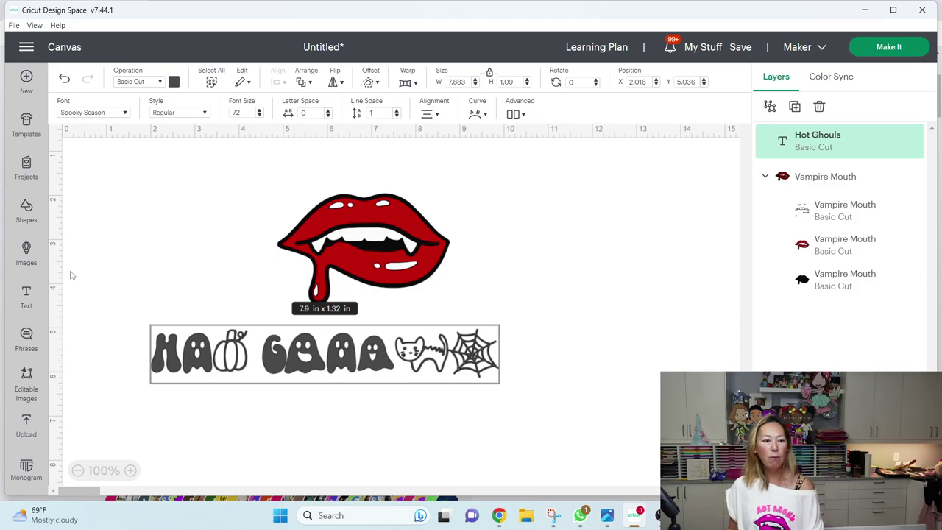
Add a HOT GHOULS text box and place it above the vampire lips.
click(26, 295)
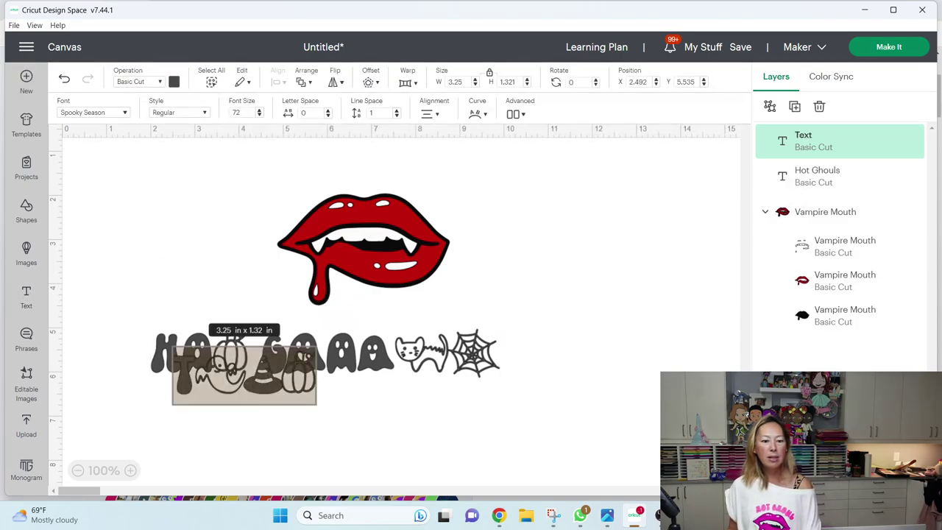
drag(228, 355, 186, 200)
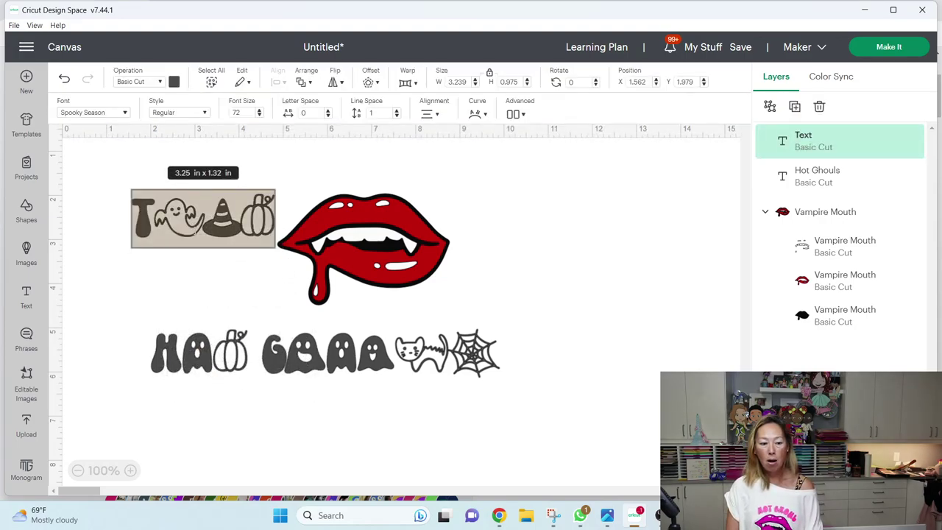
text(HOT GHOULS)
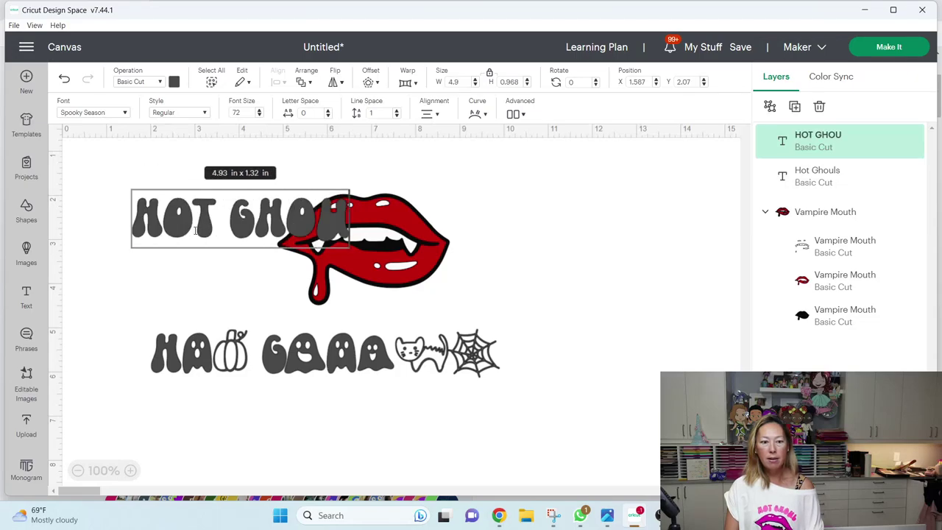
click(552, 279)
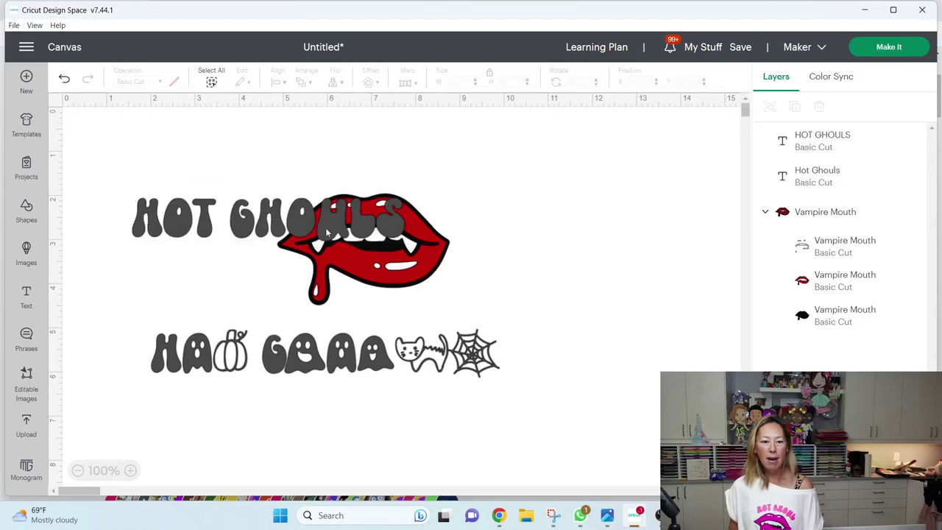
click(308, 225)
drag(307, 225, 403, 181)
Add HALLOWEEN text, delete the old ghost-symbol line, and place HALLOWEEN just below the lips.
click(28, 298)
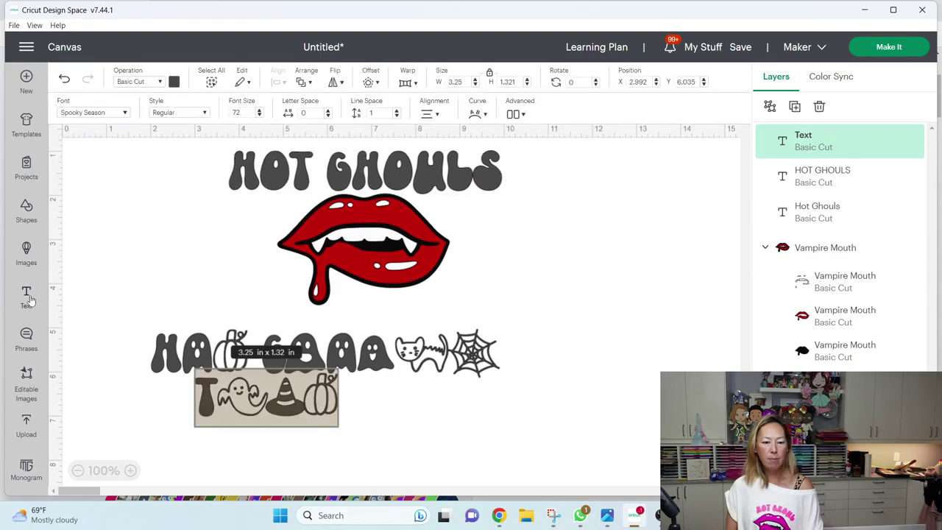
text(HALLOWEEN)
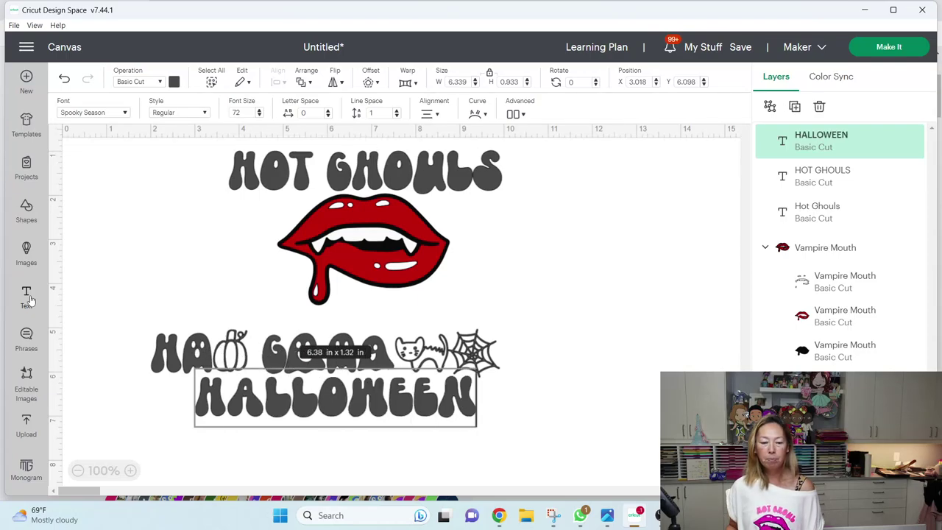
click(427, 342)
key(Delete)
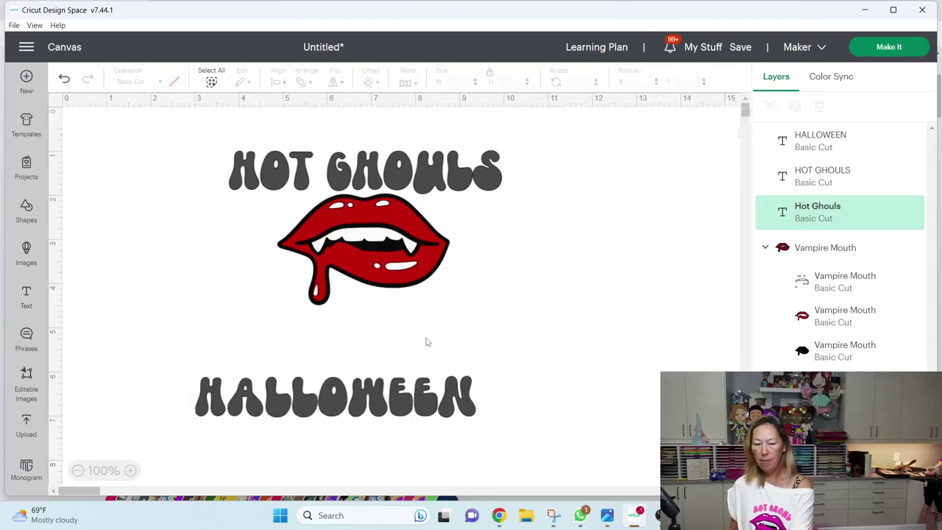
drag(356, 398, 387, 336)
Move the whole design left and down, then select the HOT GHOULS text.
drag(188, 158, 552, 348)
drag(424, 188, 365, 221)
click(591, 244)
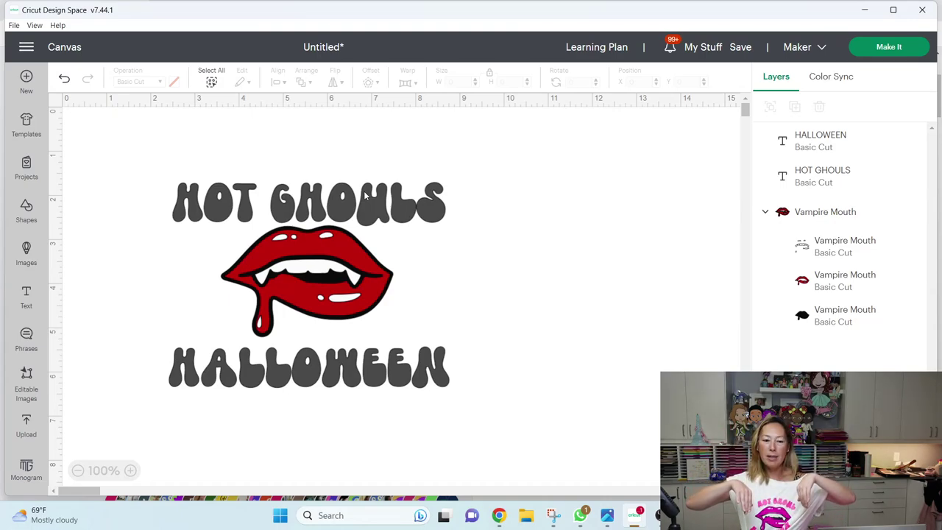
click(400, 201)
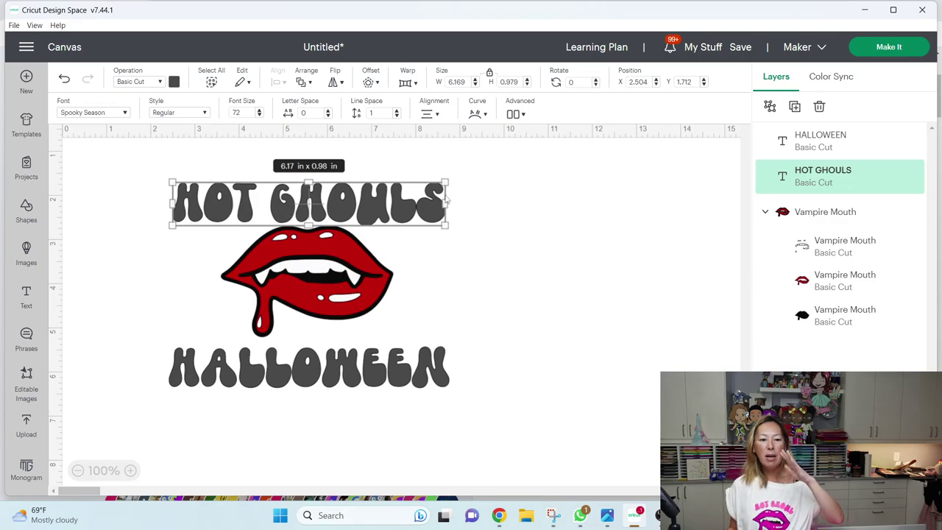
Curve HOT GHOULS into an upward arch and reposition it above the lips.
click(478, 120)
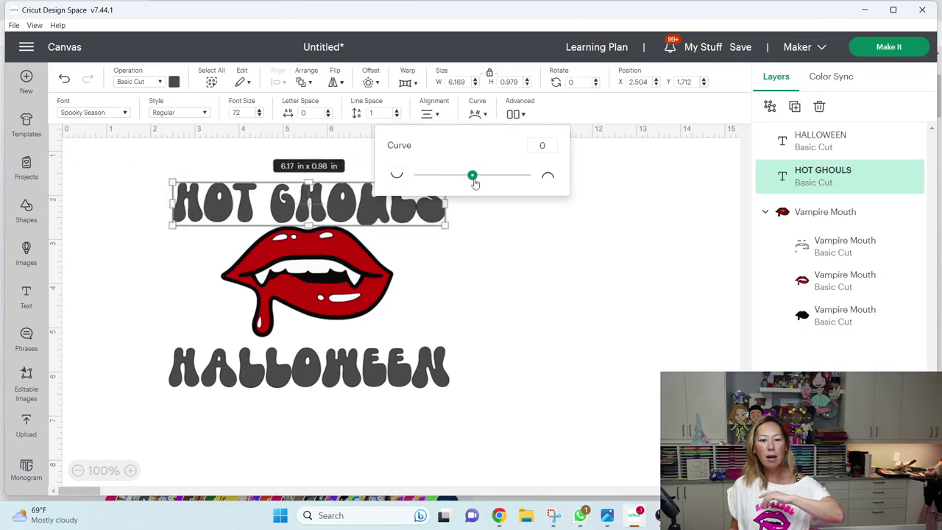
drag(475, 183, 508, 195)
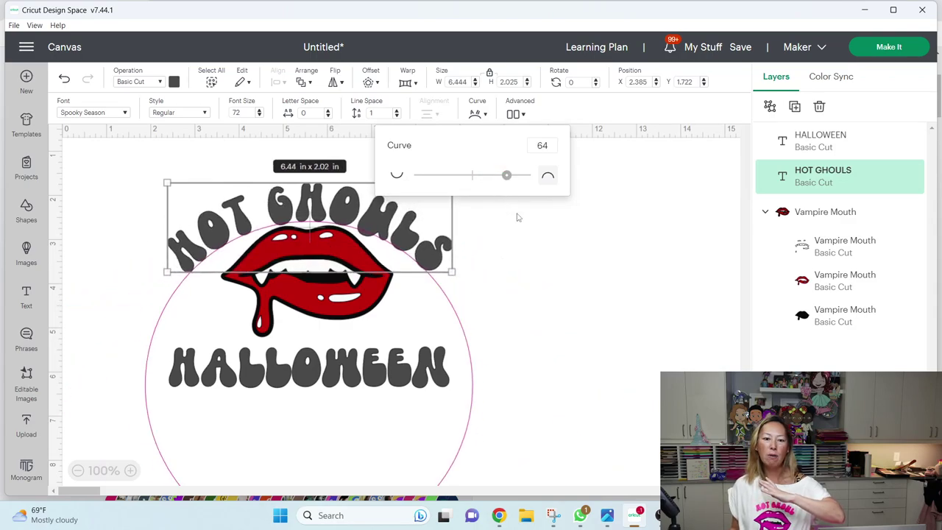
click(569, 331)
drag(395, 239, 458, 227)
click(486, 316)
Set the HALLOWEEN curve to -64 so it arcs downward.
click(363, 376)
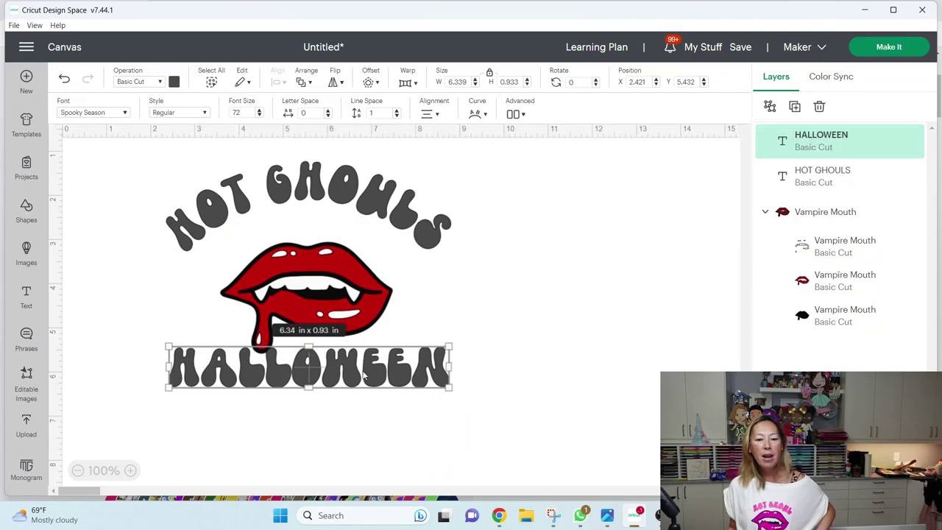
click(477, 115)
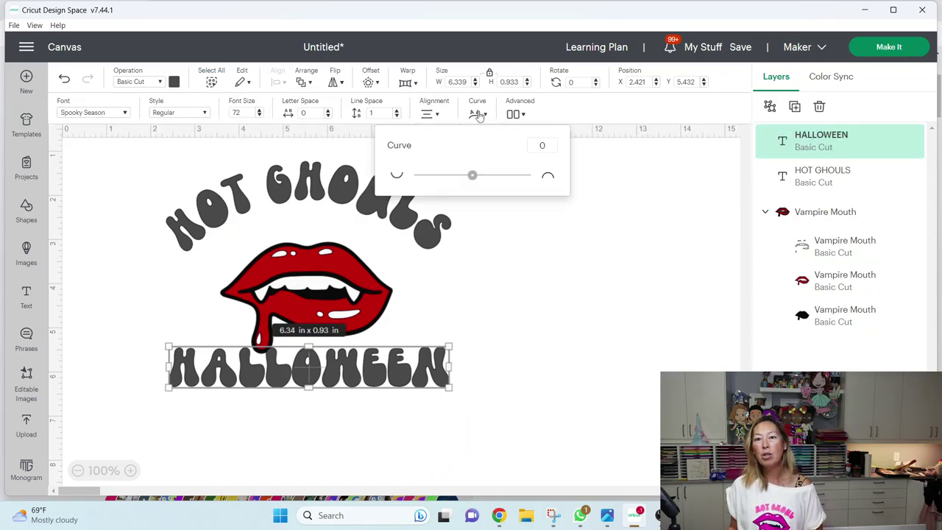
click(545, 146)
text(-64)
key(Return)
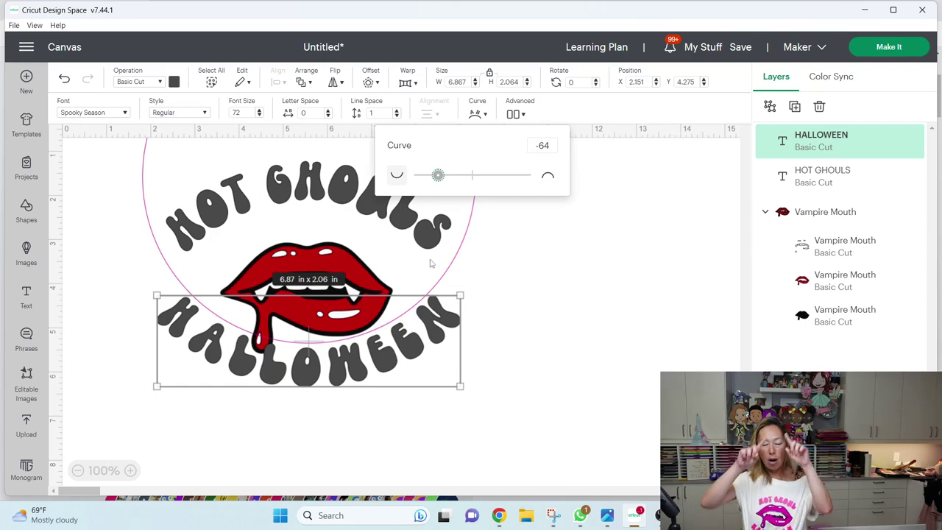
Lower HALLOWEEN beneath the lips and tighten the HOT GHOULS curve to 71.
click(518, 315)
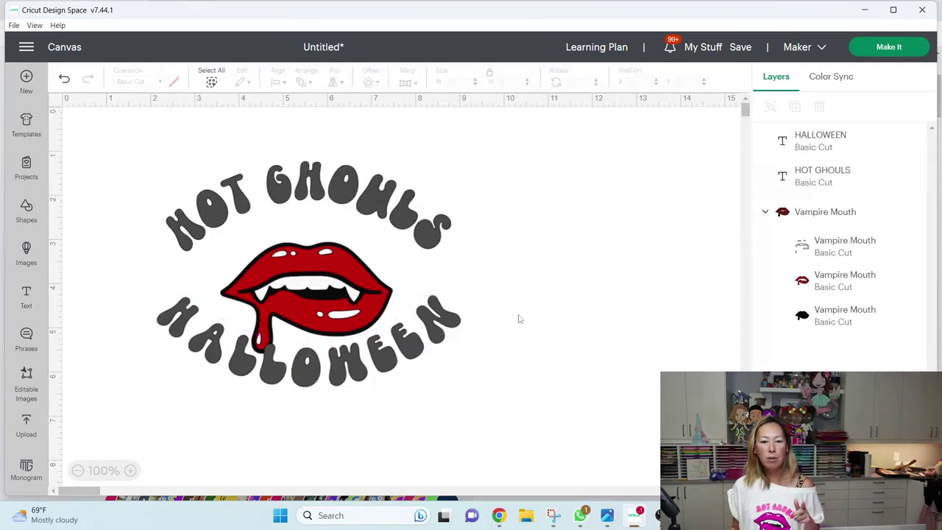
drag(390, 366, 389, 406)
click(625, 315)
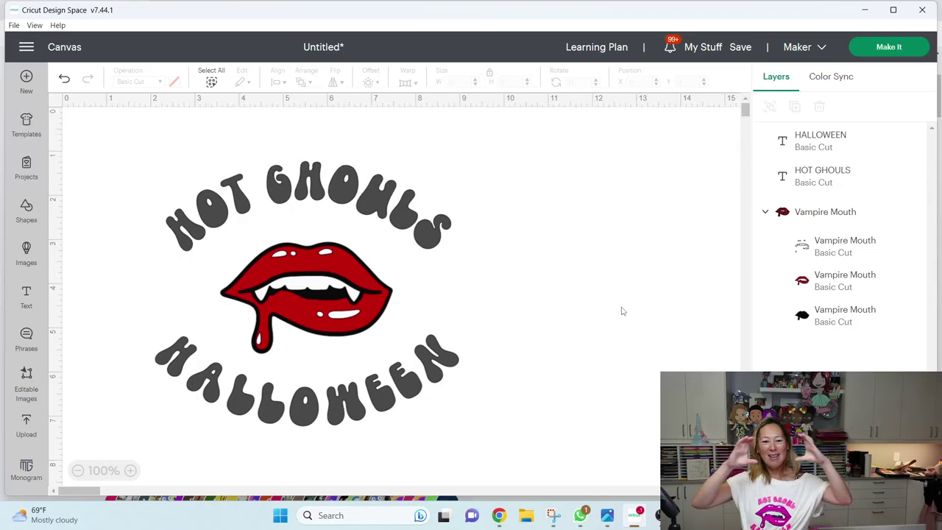
click(352, 187)
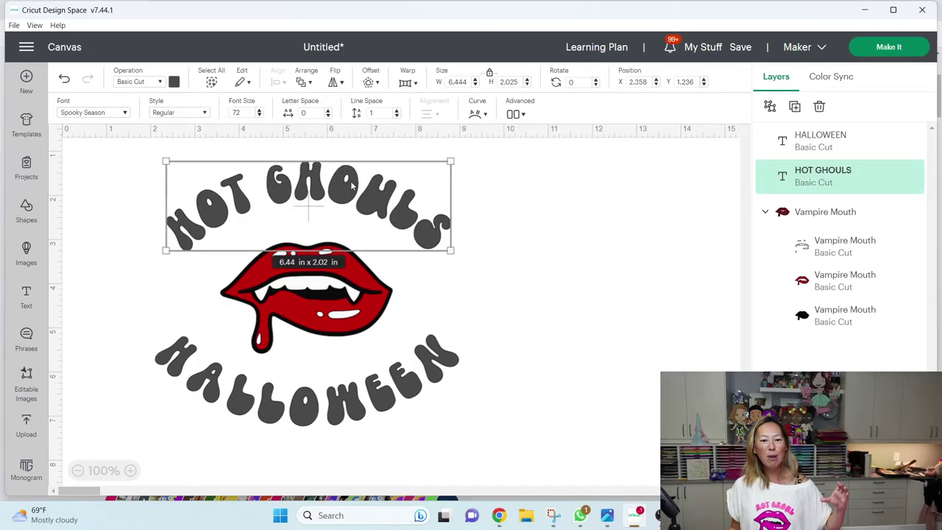
click(483, 115)
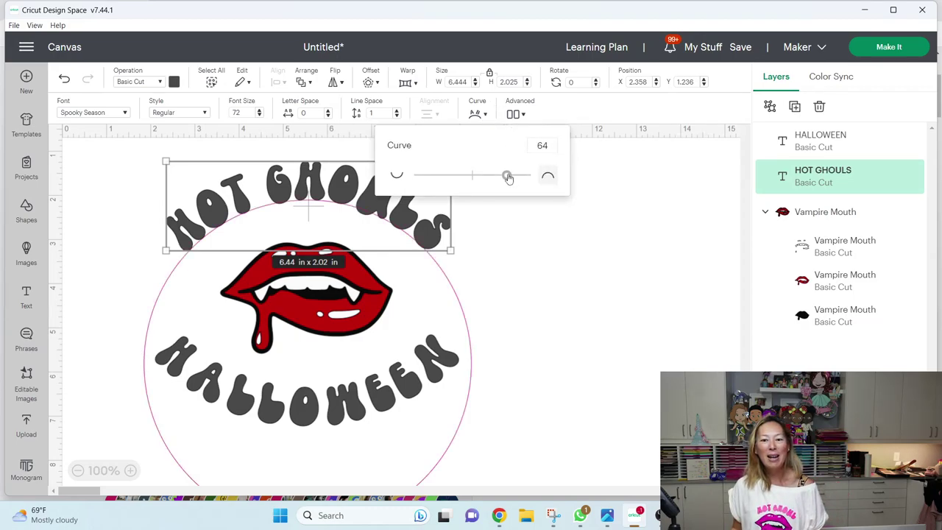
drag(507, 176, 512, 185)
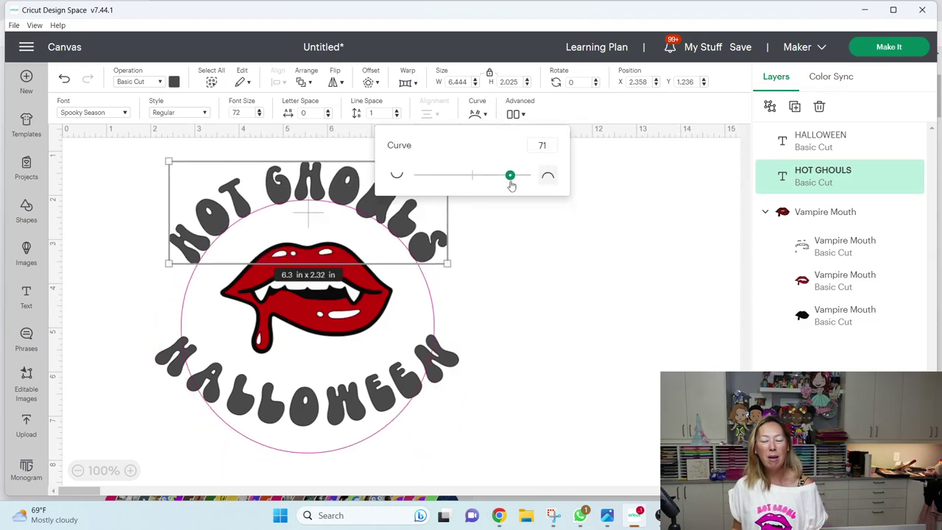
click(536, 290)
Set the HALLOWEEN curve to -71 and nudge it into place to close the circle.
click(424, 364)
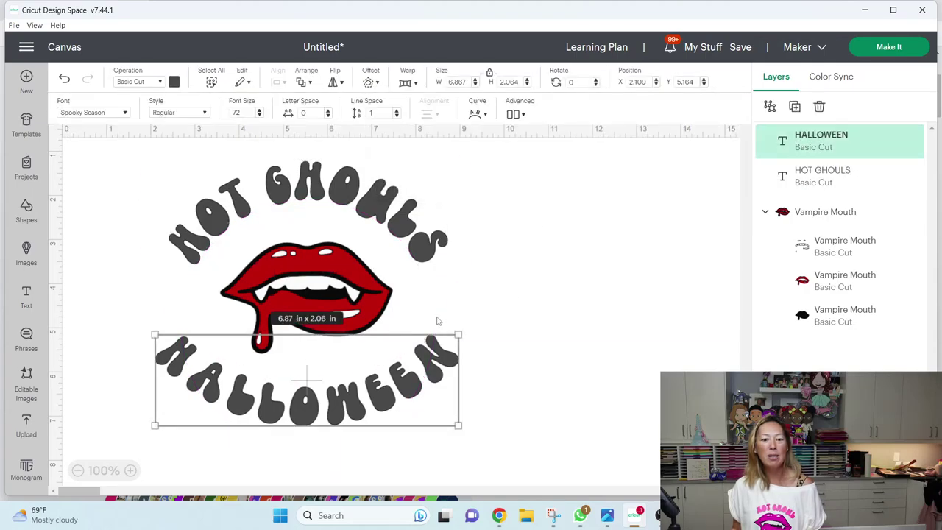
click(480, 115)
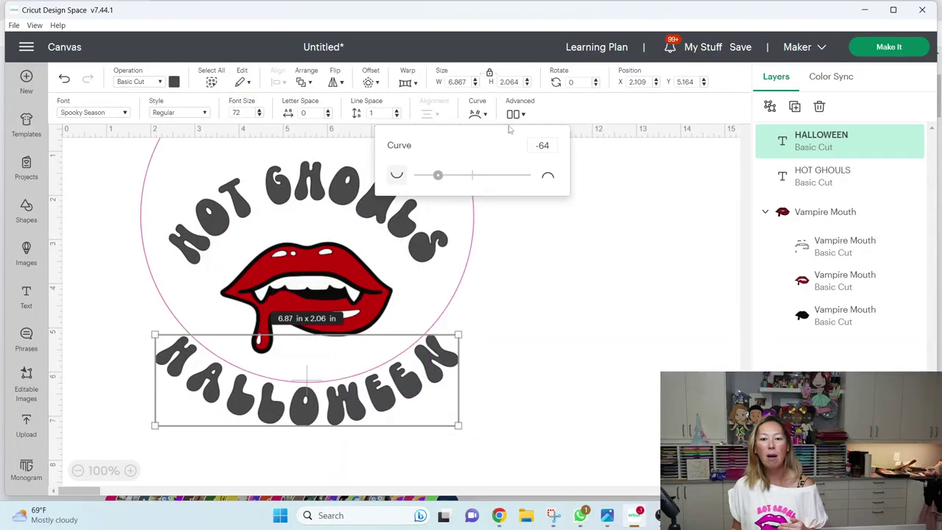
click(555, 145)
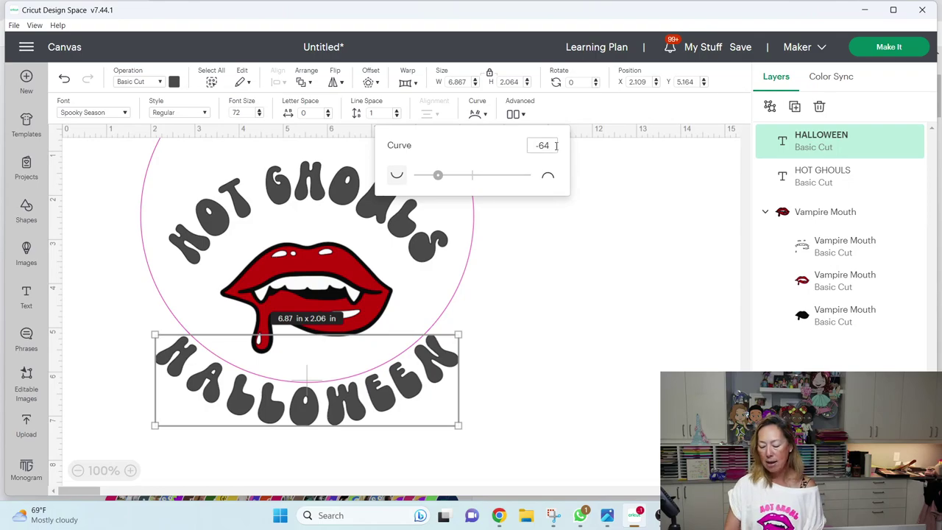
text(71)
key(Return)
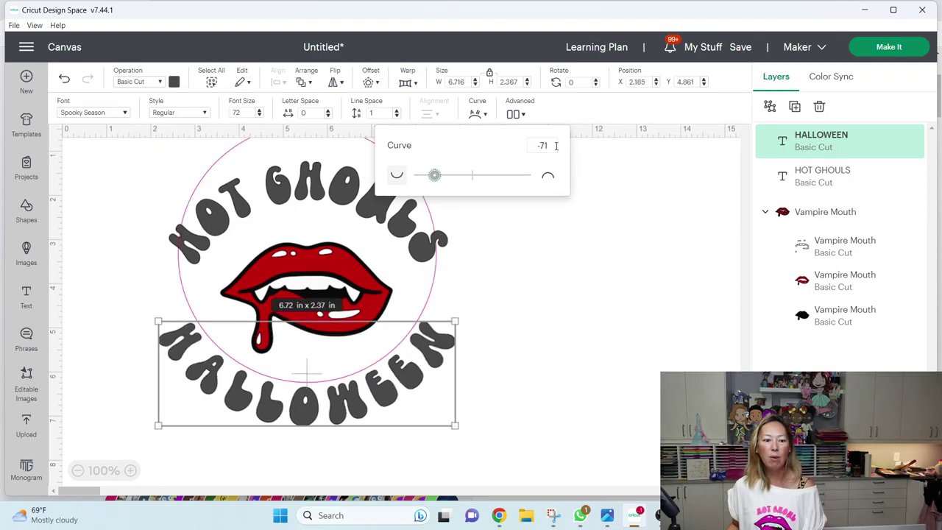
click(511, 371)
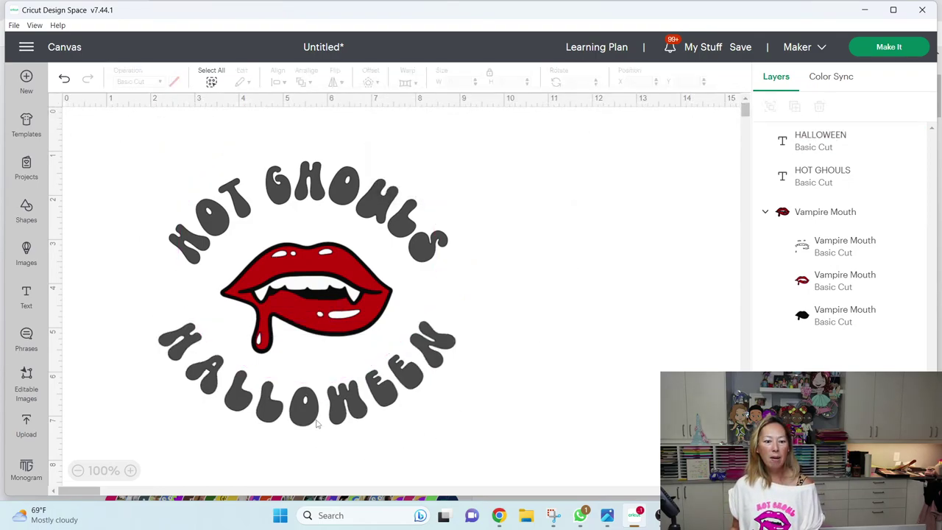
drag(317, 424, 316, 444)
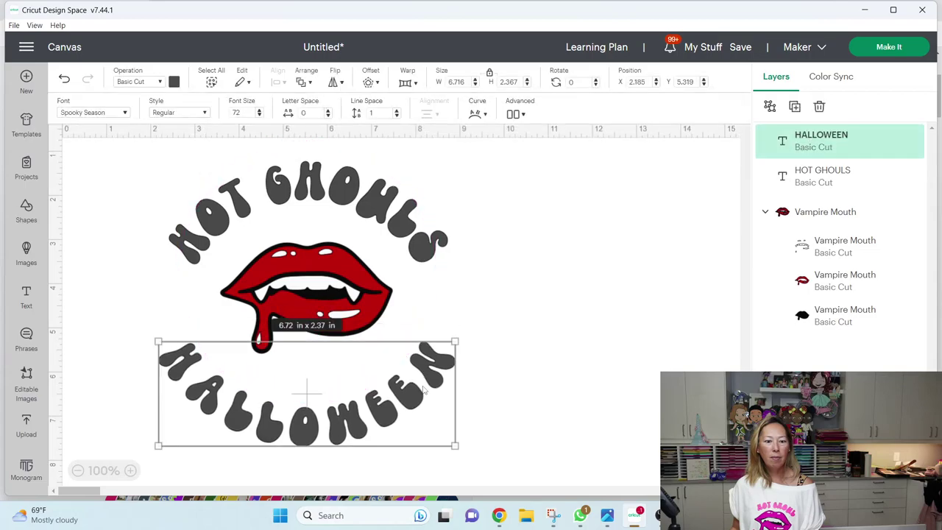
click(503, 349)
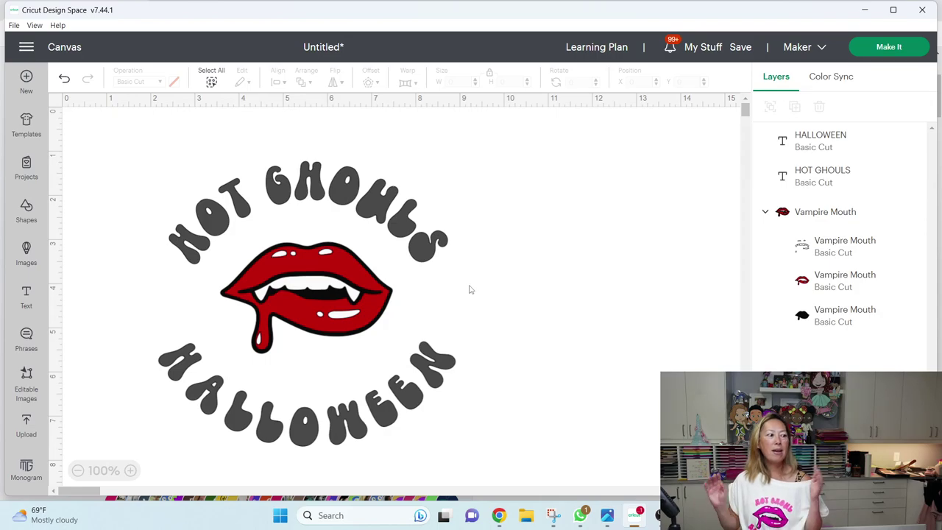
drag(350, 430, 353, 419)
click(614, 382)
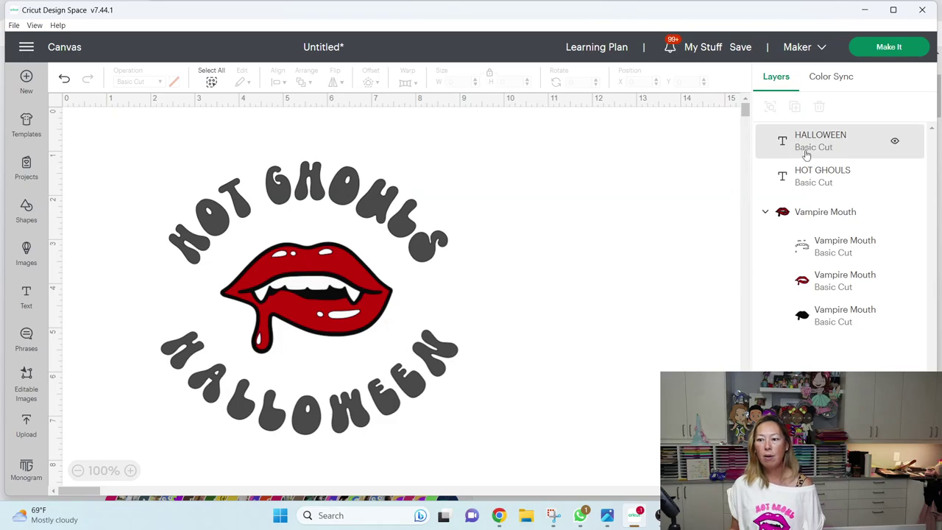
Pick purple from Material colors for HOT GHOULS, then for HALLOWEEN.
click(377, 206)
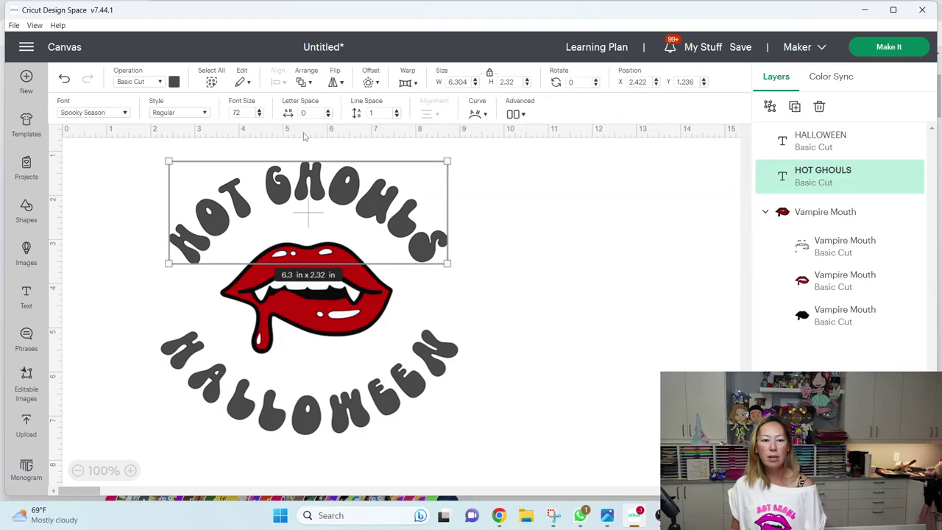
click(174, 81)
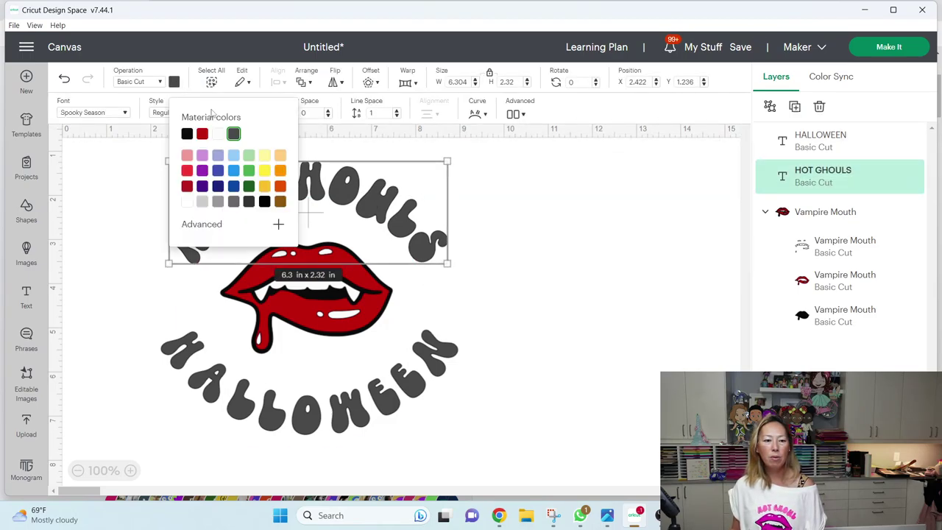
click(202, 170)
click(572, 222)
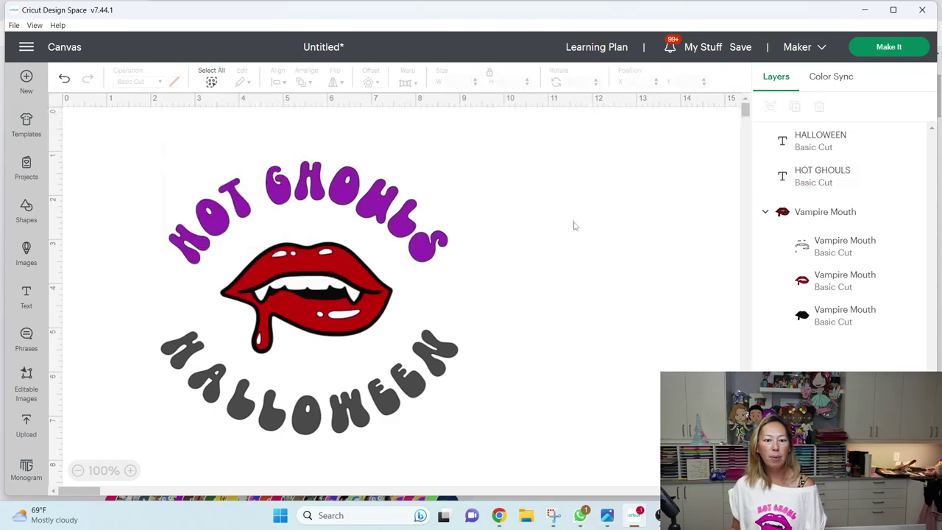
click(418, 376)
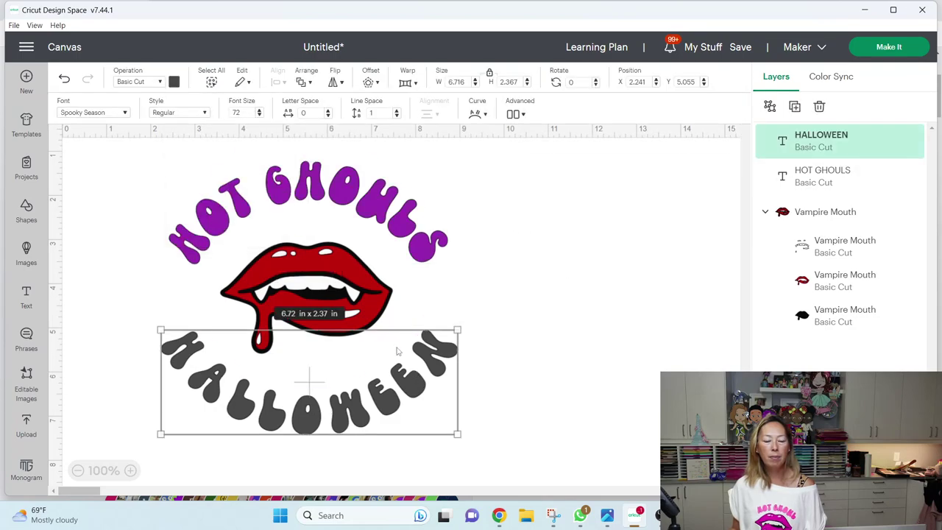
click(174, 82)
click(233, 135)
click(626, 258)
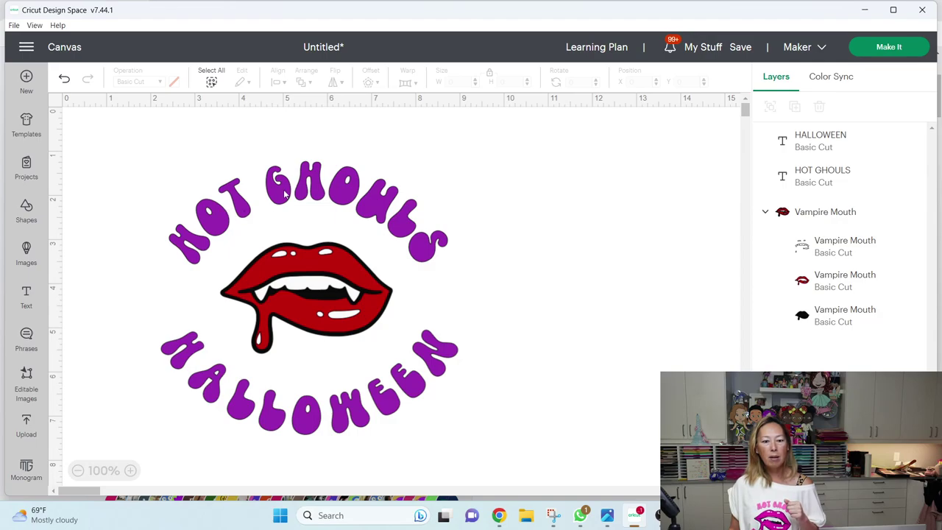
Nudge the HALLOWEEN curve slider to about -74.
click(361, 426)
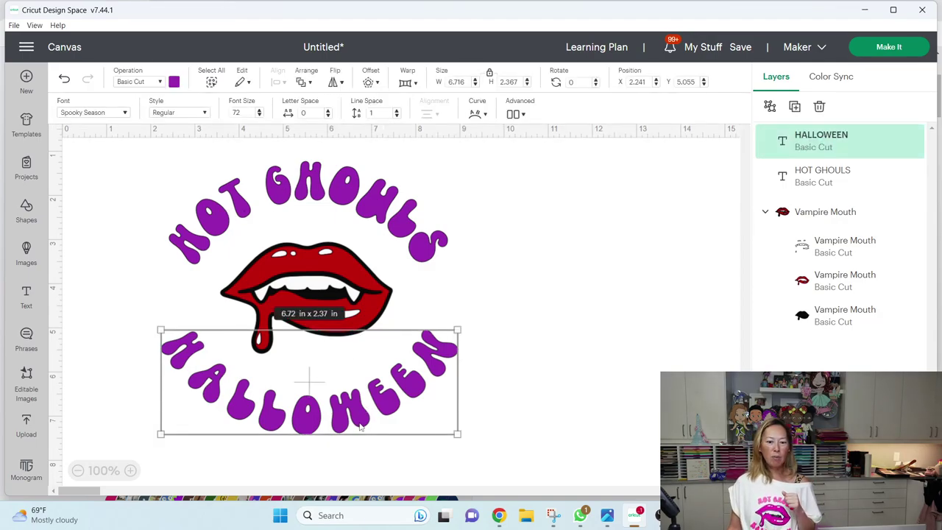
click(473, 115)
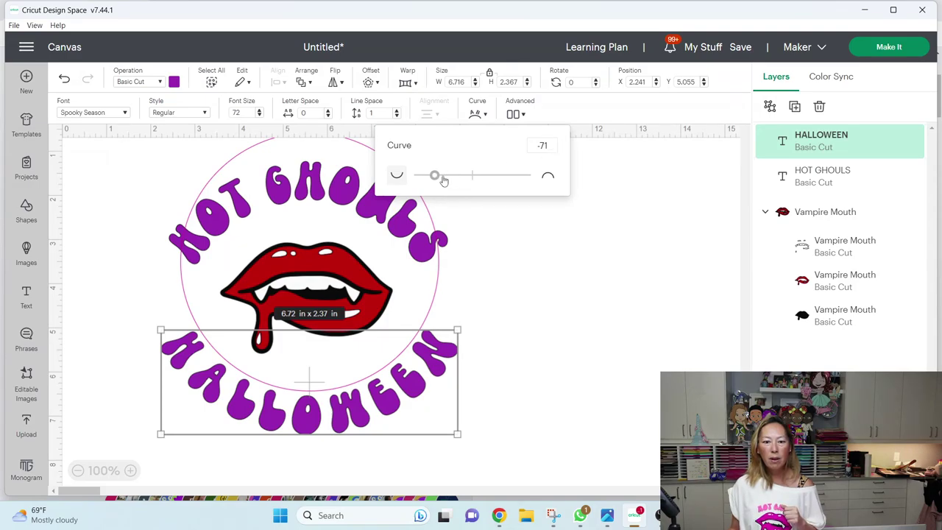
drag(435, 177, 433, 182)
click(564, 268)
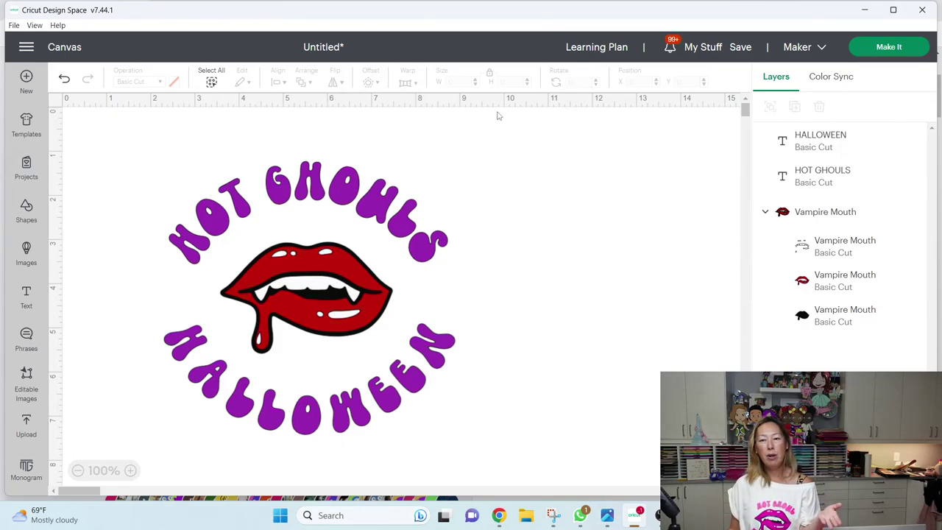
Add 0.05 in rounded, welded offsets around HOT GHOULS and then HALLOWEEN.
click(426, 174)
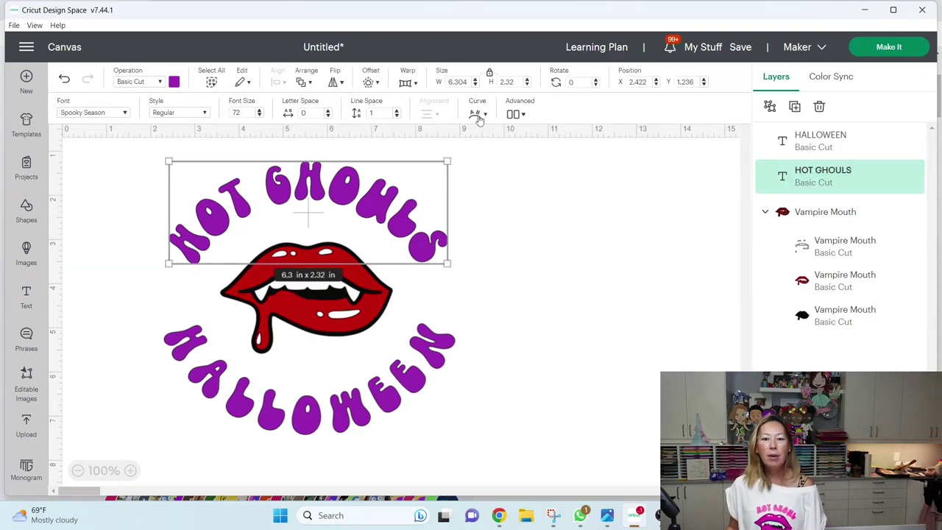
click(368, 83)
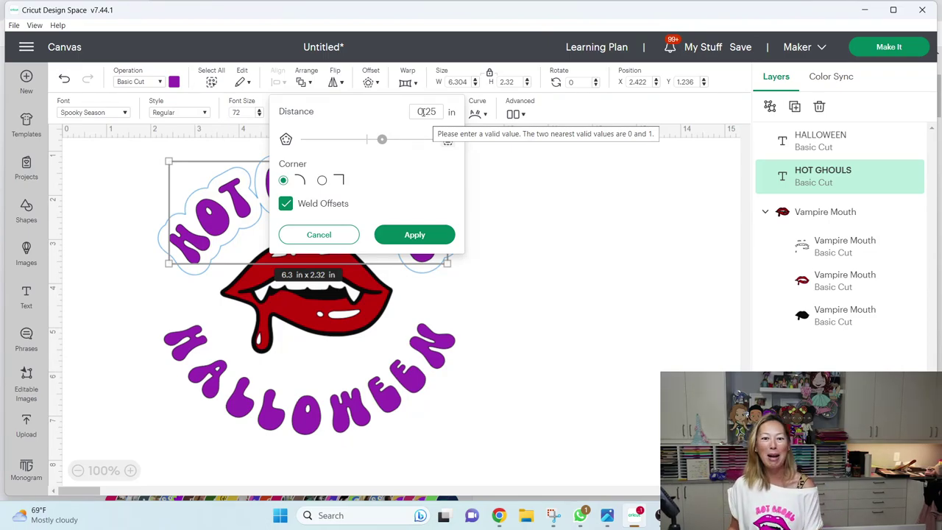
drag(440, 111, 426, 111)
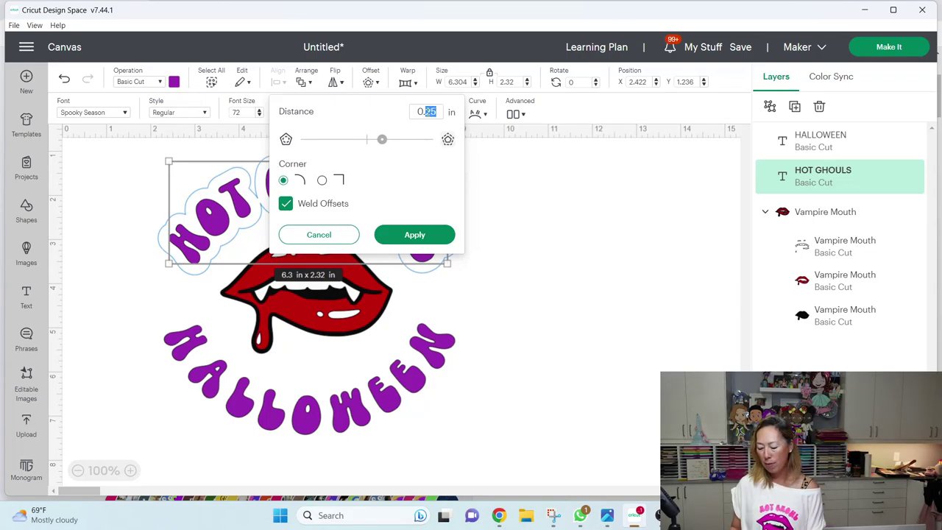
text(05)
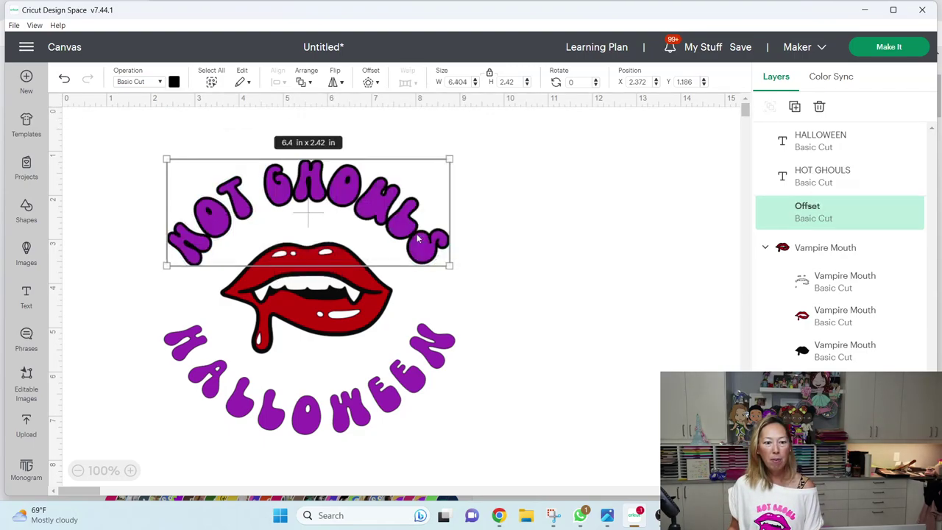
click(584, 283)
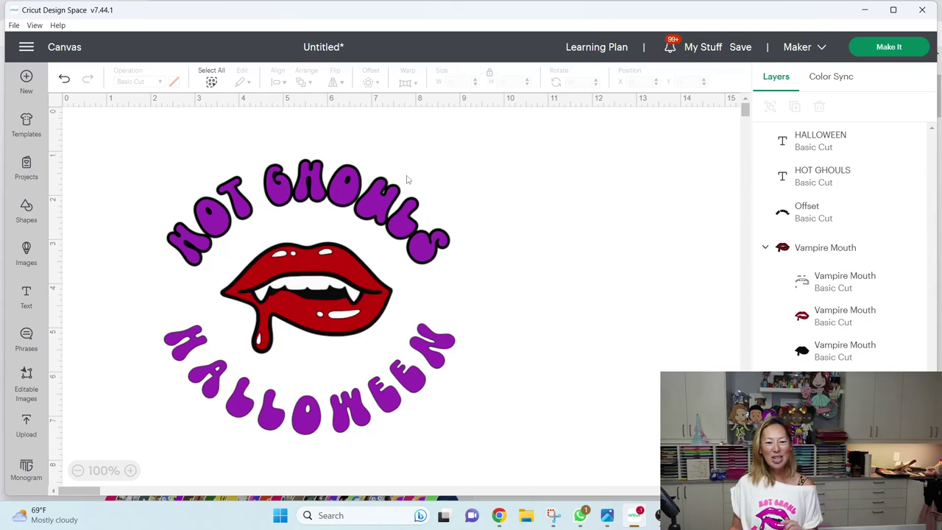
click(419, 389)
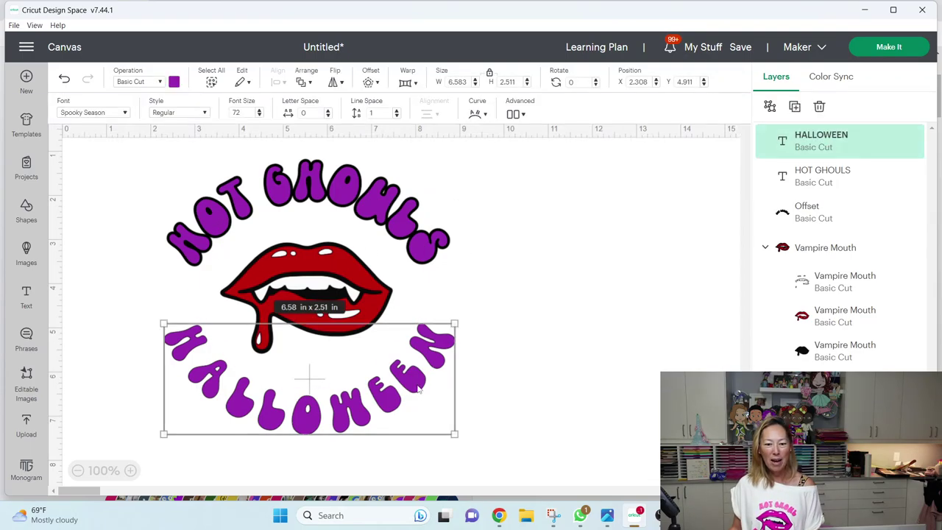
click(371, 82)
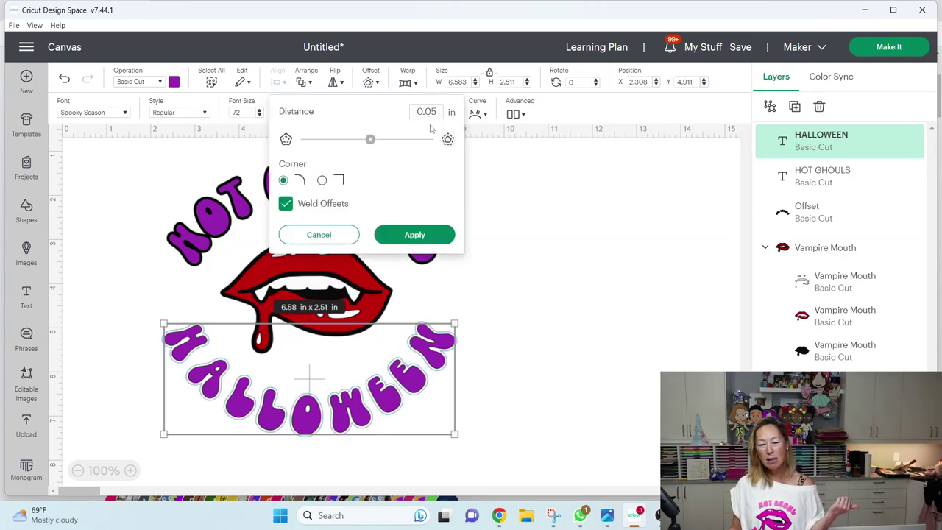
click(410, 236)
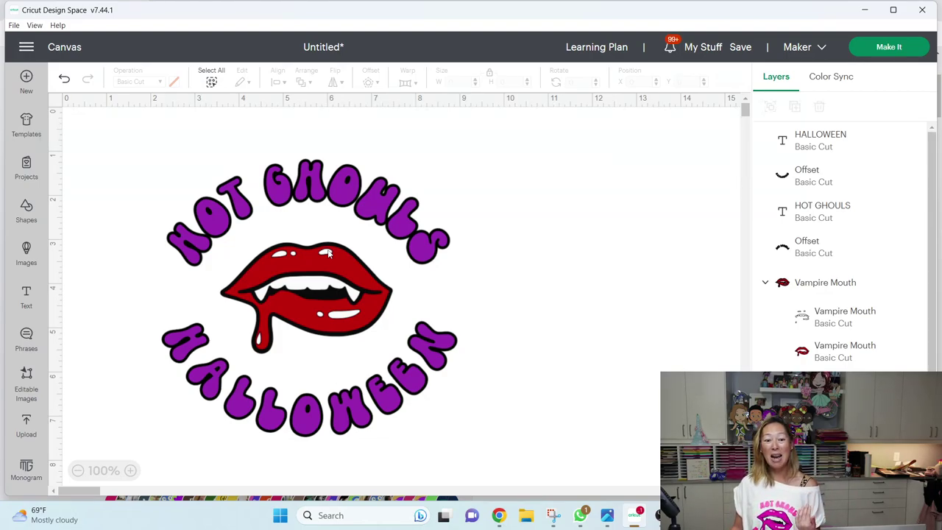
Duplicate the Vampire Mouth, move the copy right of the badge, and select two of its layers.
click(330, 283)
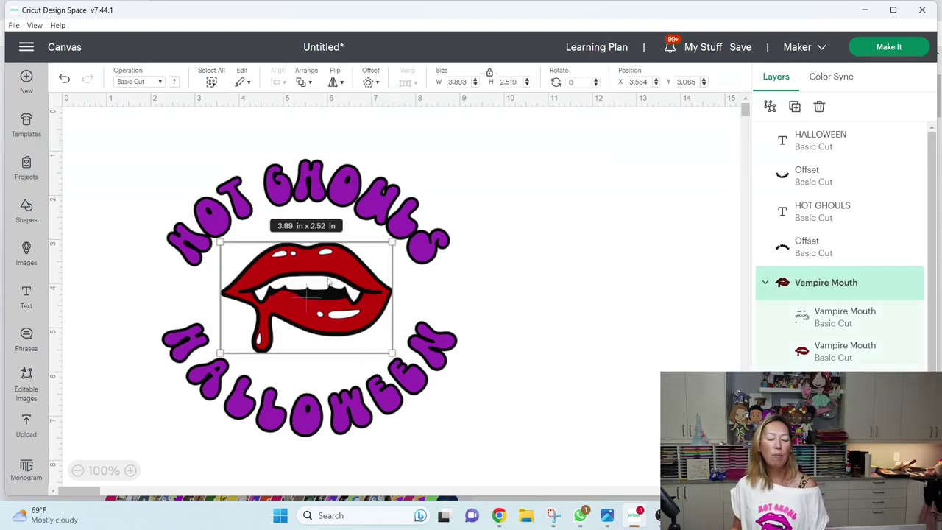
click(797, 107)
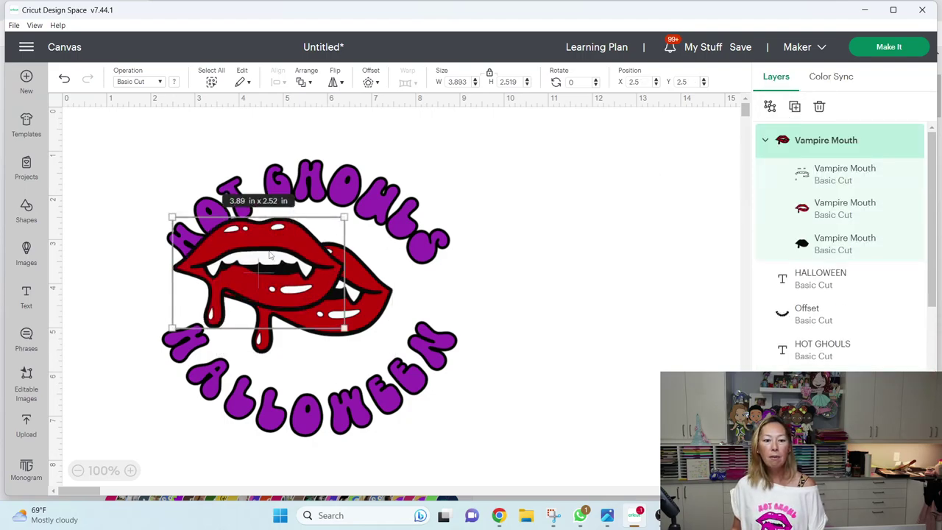
drag(270, 255, 599, 221)
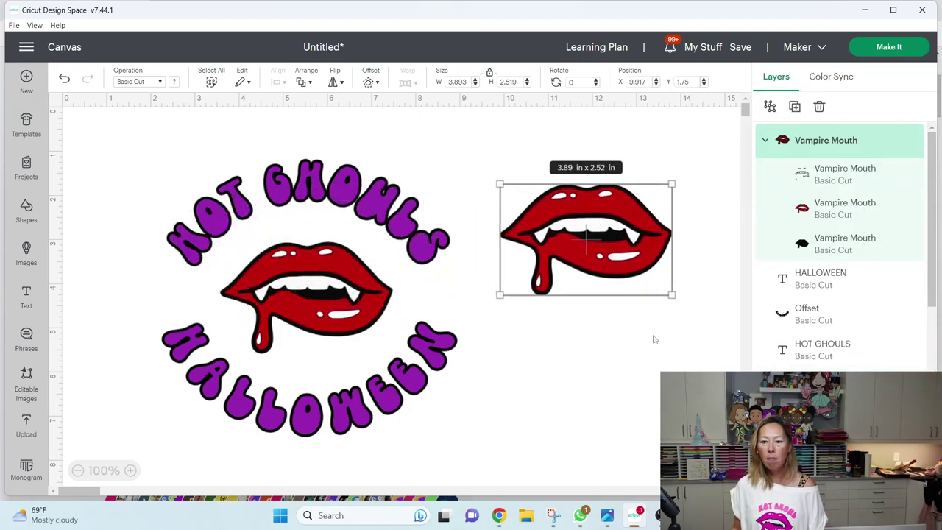
click(817, 179)
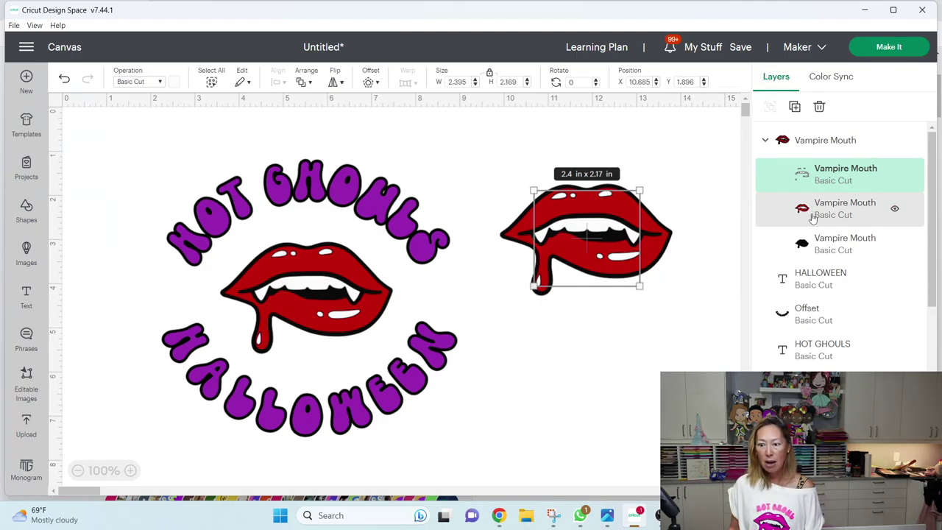
shift+click(810, 211)
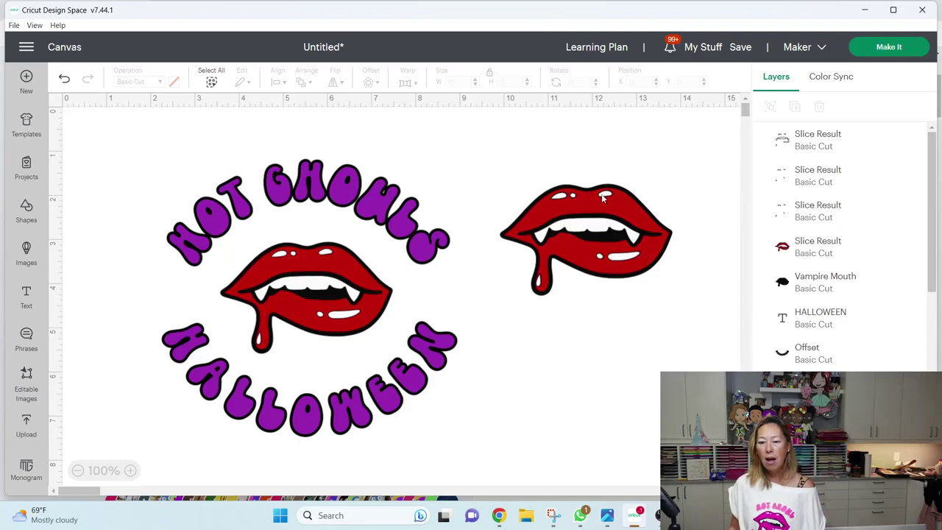
Pull the sliced teeth, highlights and black lips shape apart from the red lips.
drag(602, 197, 587, 337)
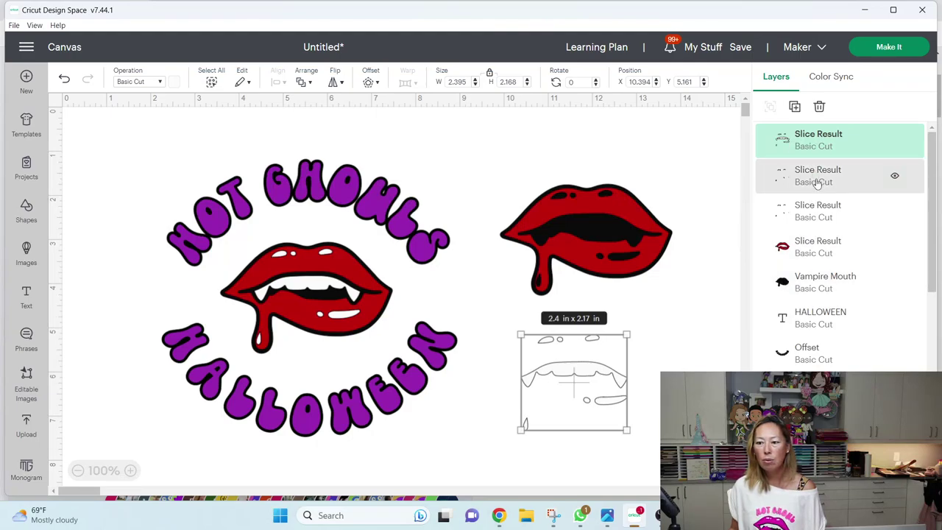
click(847, 175)
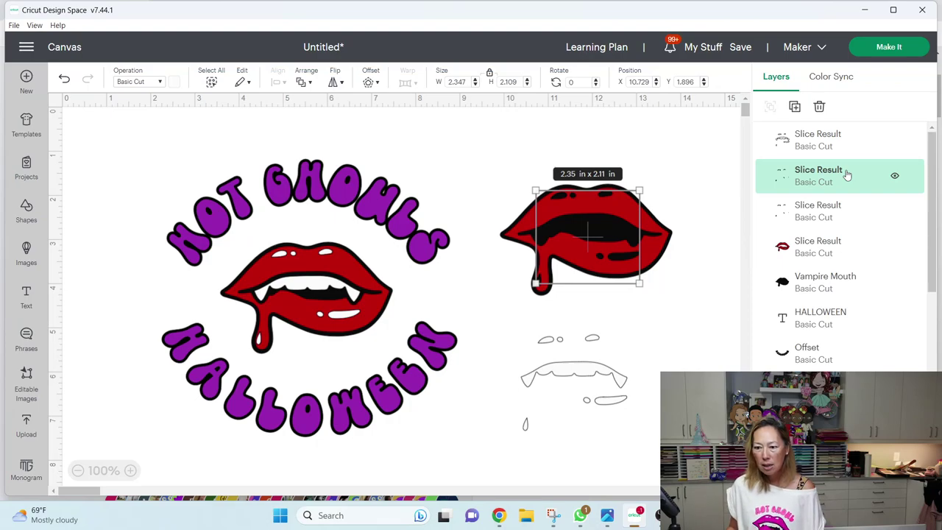
shift+click(832, 288)
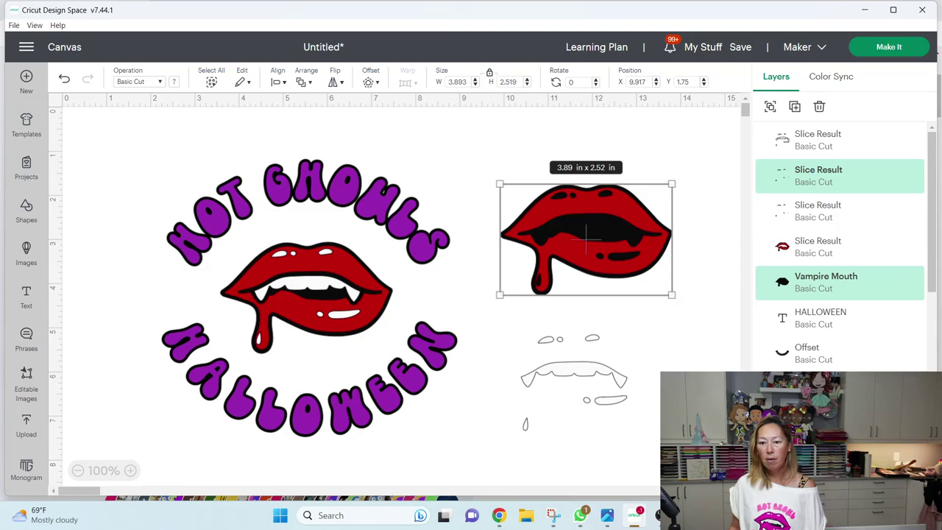
drag(599, 284, 696, 396)
drag(637, 223, 589, 186)
click(661, 164)
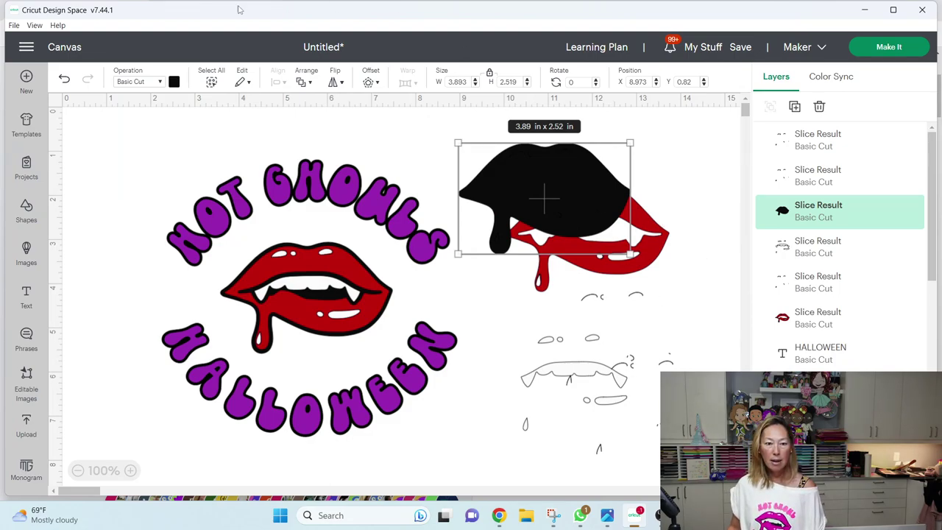
Undo the earlier slices and moves to restore the unsliced vampire mouth.
click(65, 80)
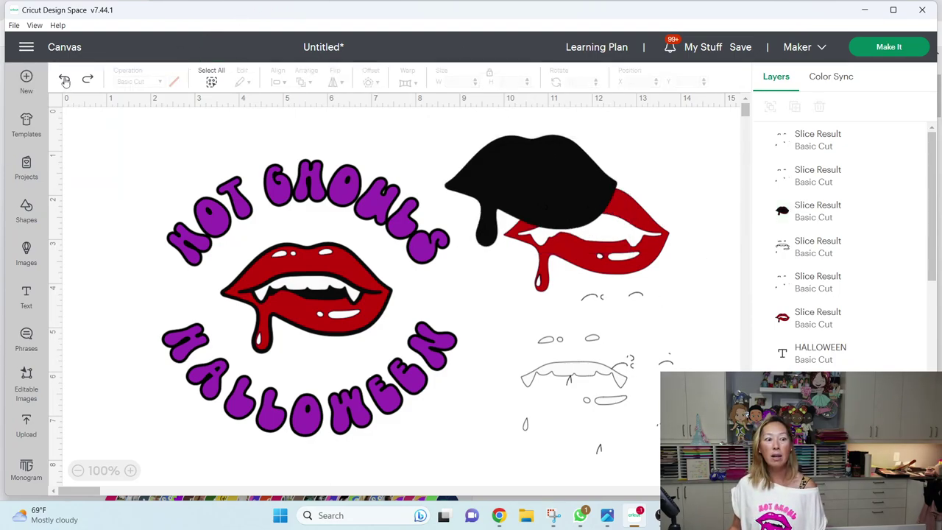
click(65, 79)
click(65, 80)
click(65, 80)
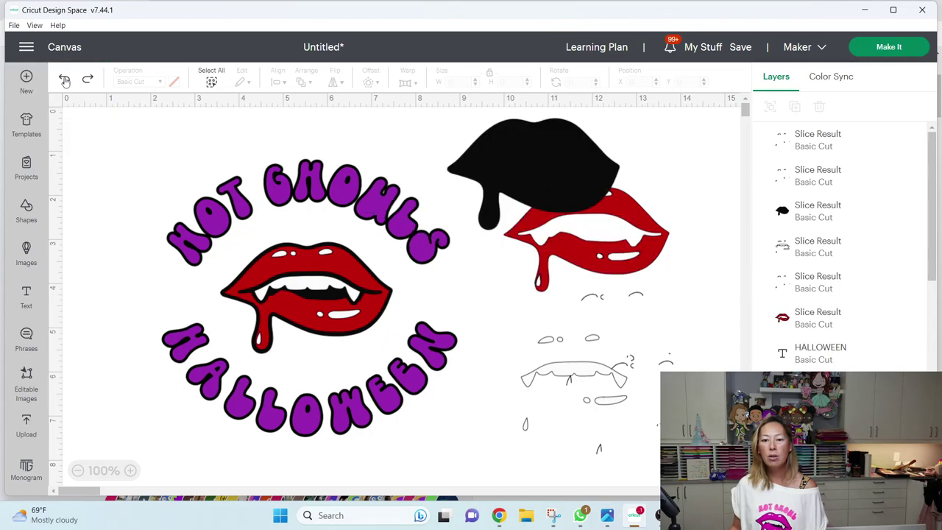
click(65, 79)
click(65, 80)
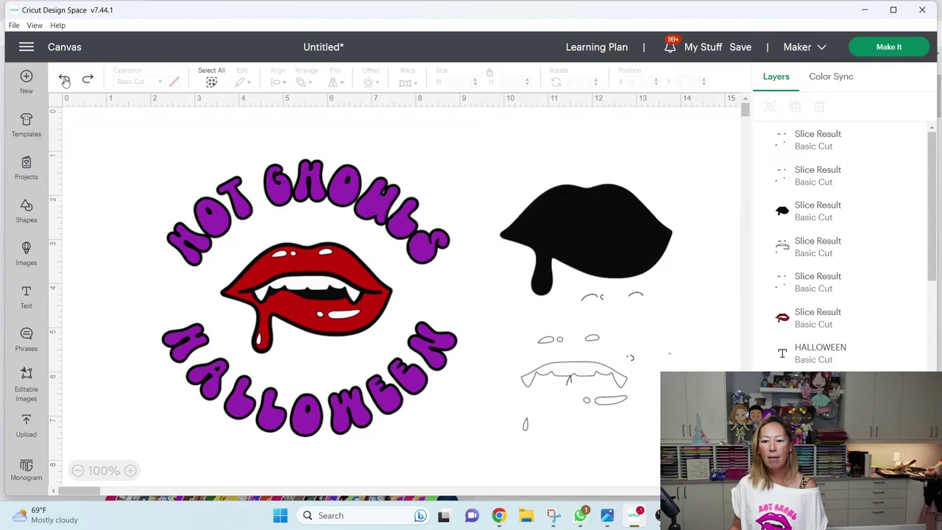
click(65, 79)
click(65, 80)
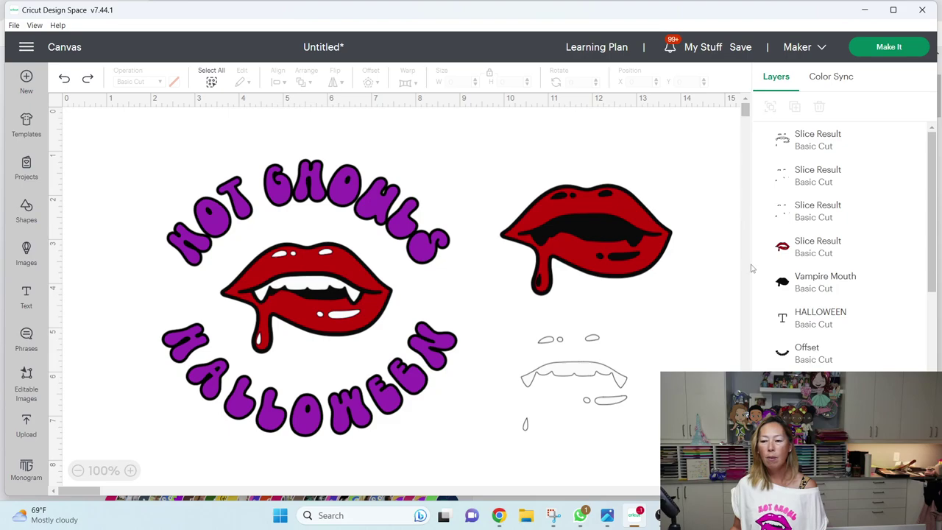
click(799, 249)
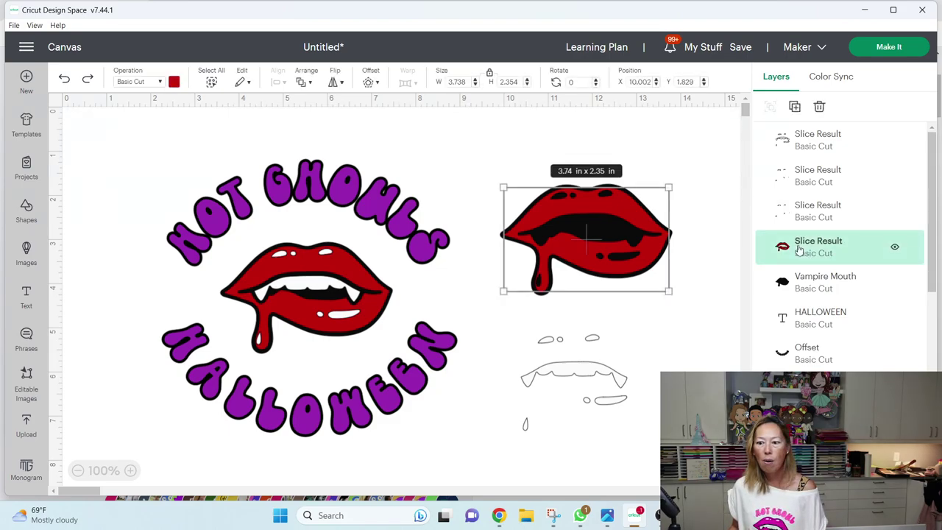
click(805, 135)
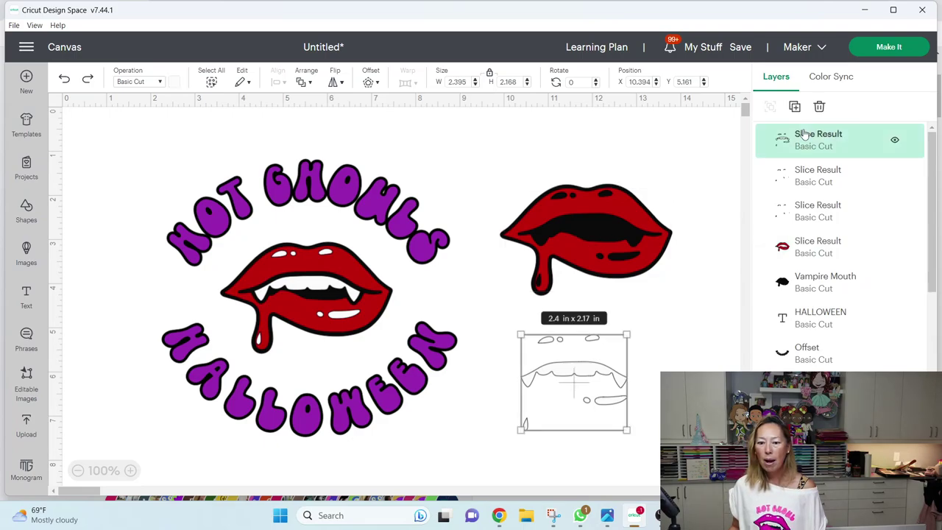
click(64, 79)
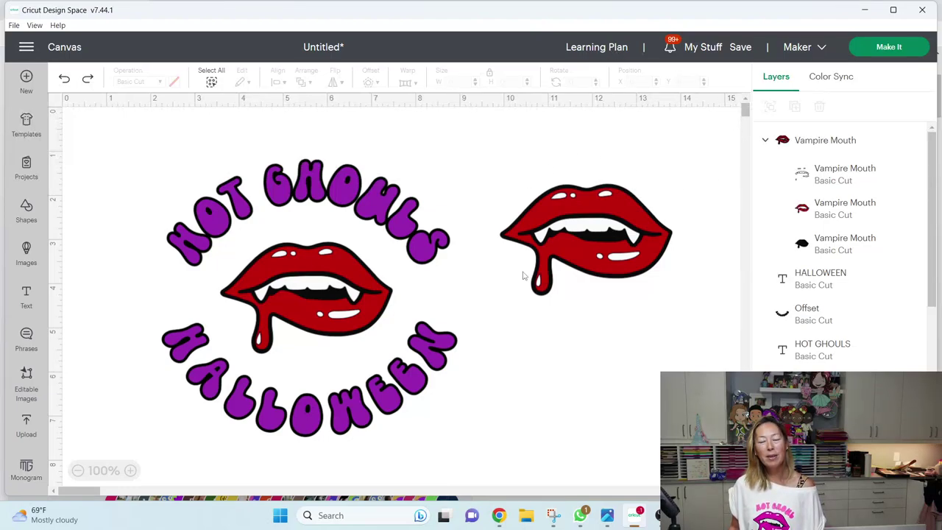
Slice the two Vampire Mouth layers, then slice the top result with the black mouth.
click(822, 175)
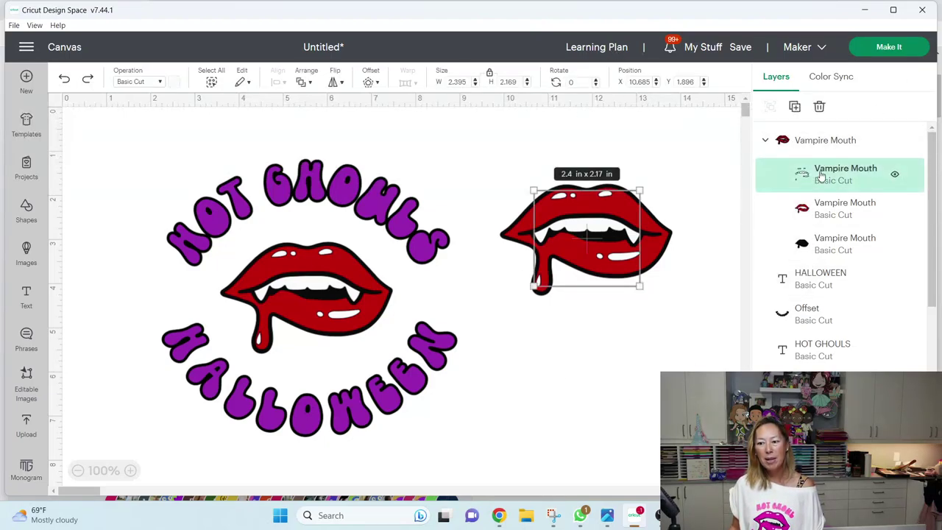
shift+click(824, 211)
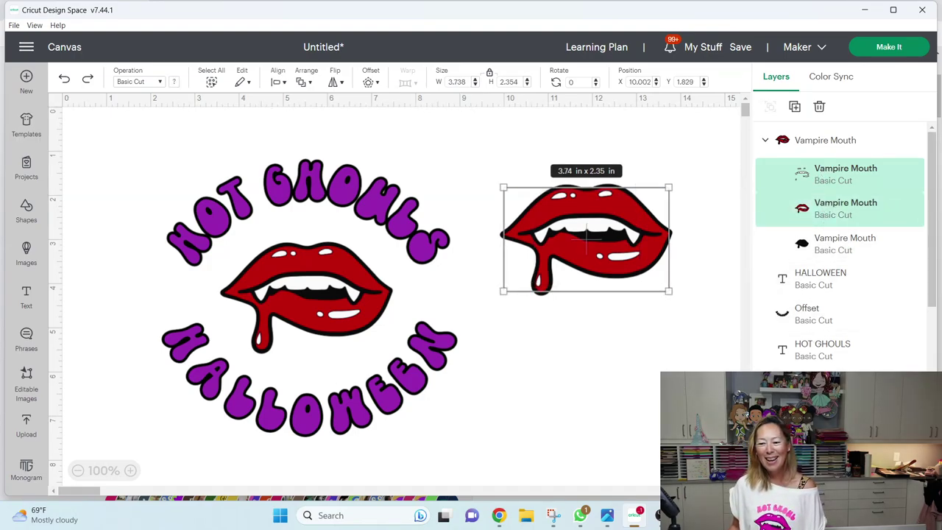
click(771, 479)
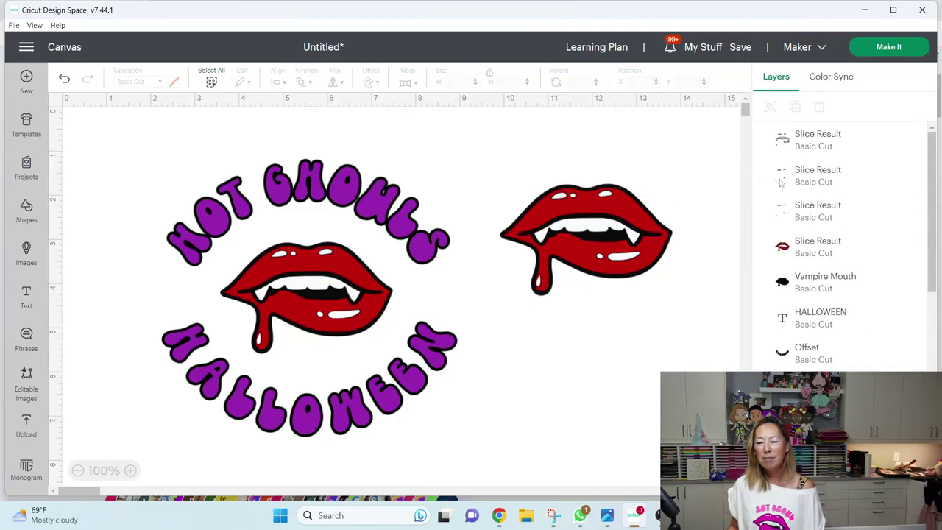
click(815, 146)
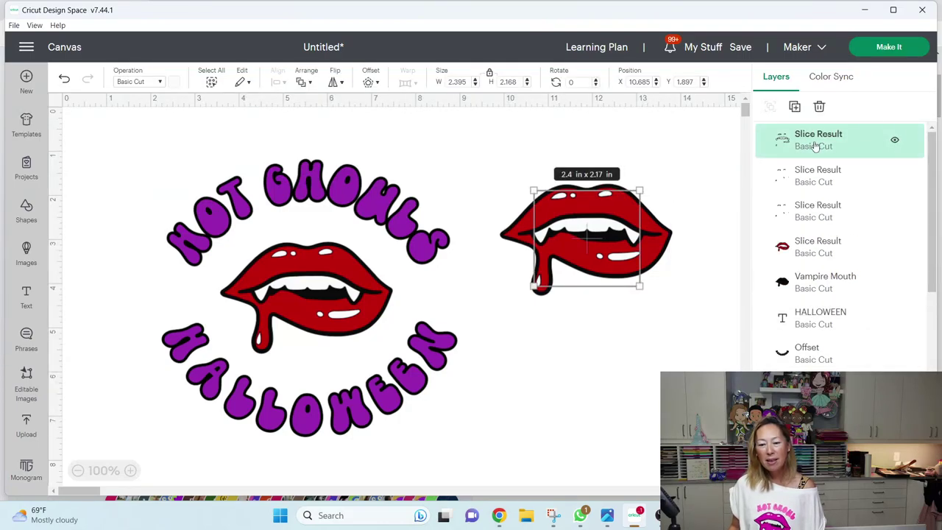
shift+click(814, 286)
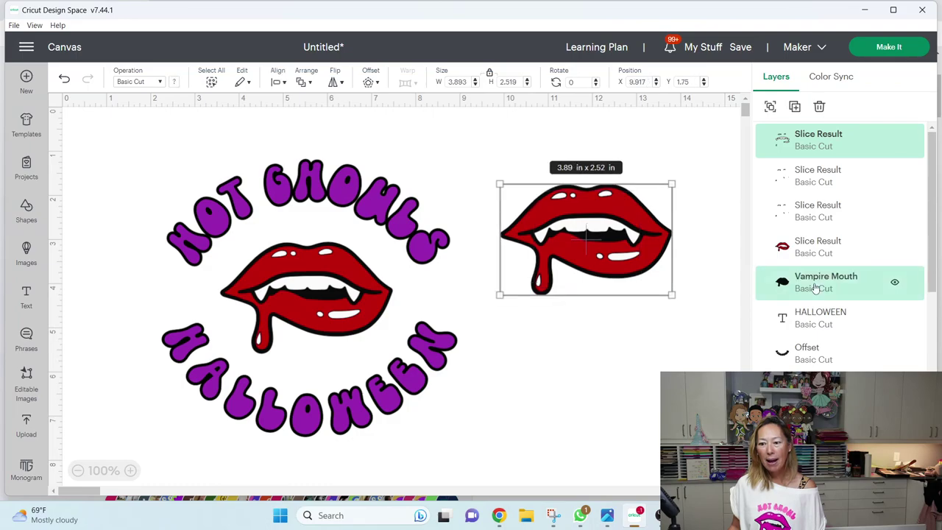
click(771, 479)
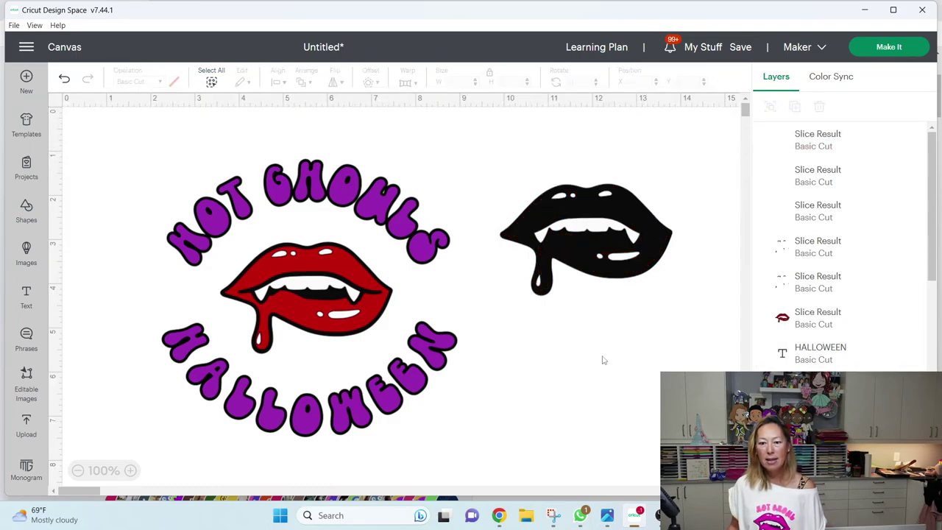
Spread out the sliced pieces, move the old red mouth aside, and centre the black lips in the circle.
drag(597, 271, 606, 450)
drag(589, 235, 594, 421)
drag(641, 239, 558, 183)
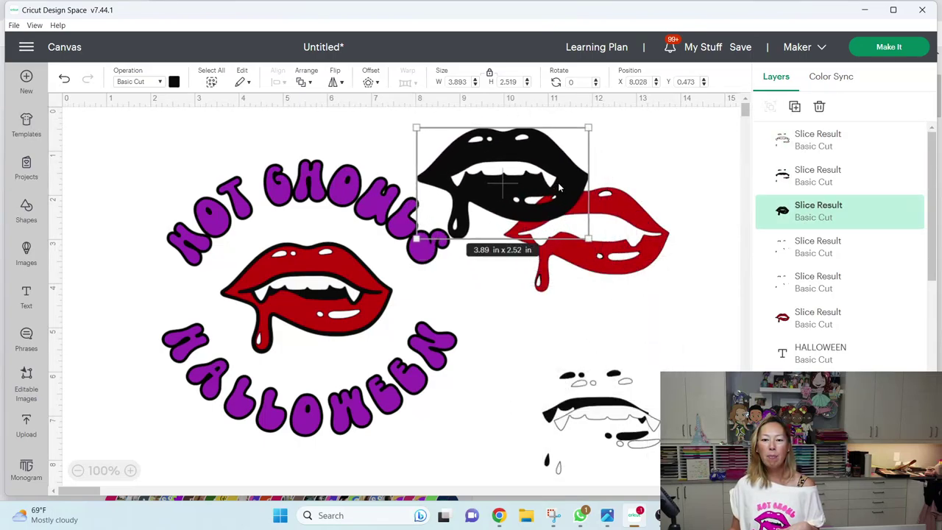
click(355, 295)
drag(354, 295, 725, 364)
drag(548, 173, 356, 293)
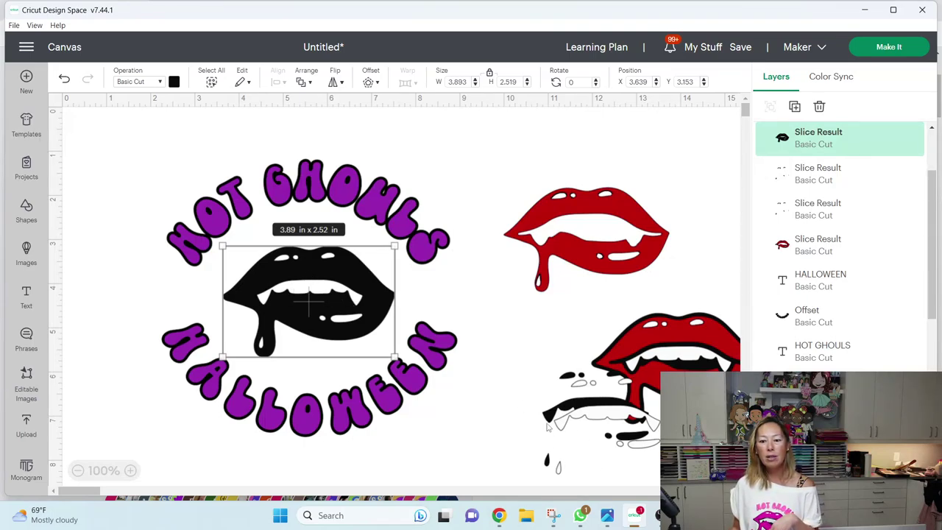
Delete the leftover fang pieces and the extra red mouth.
drag(539, 409, 570, 475)
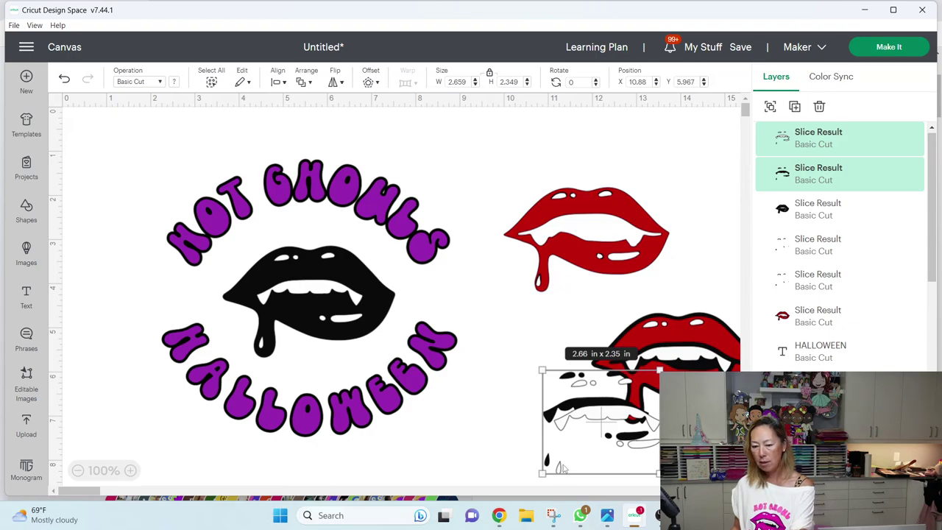
key(Delete)
click(640, 350)
key(Delete)
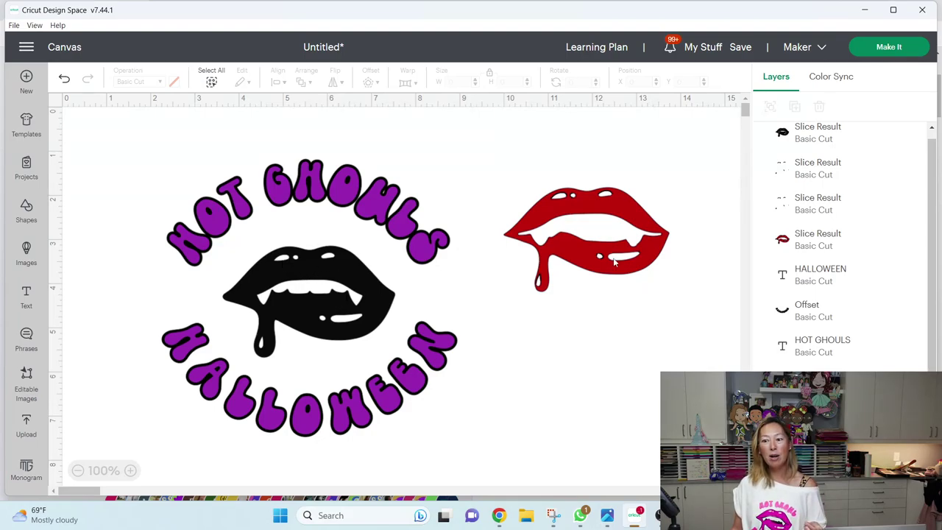
click(798, 177)
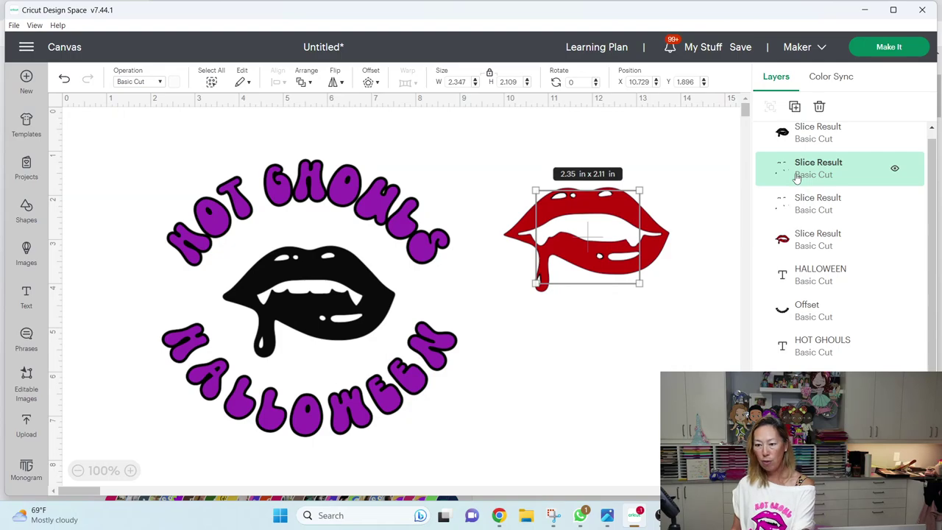
key(Delete)
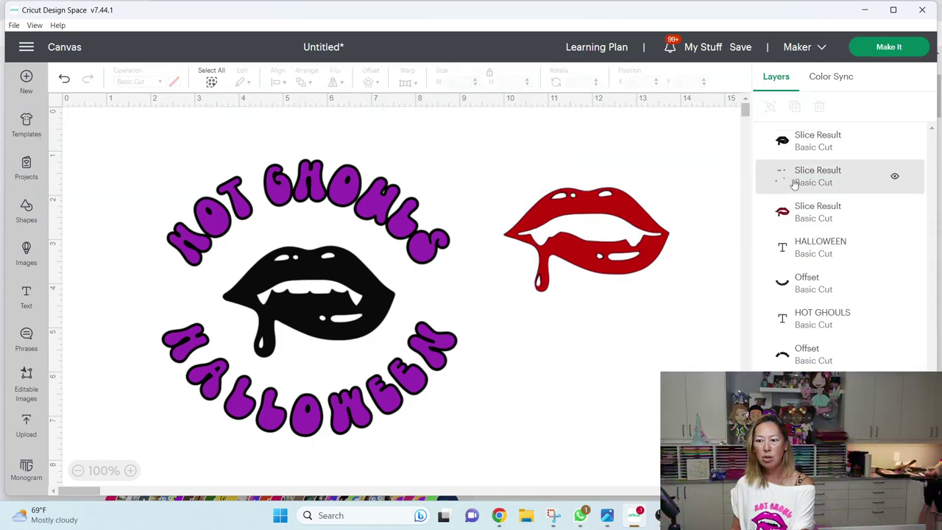
click(795, 182)
key(Delete)
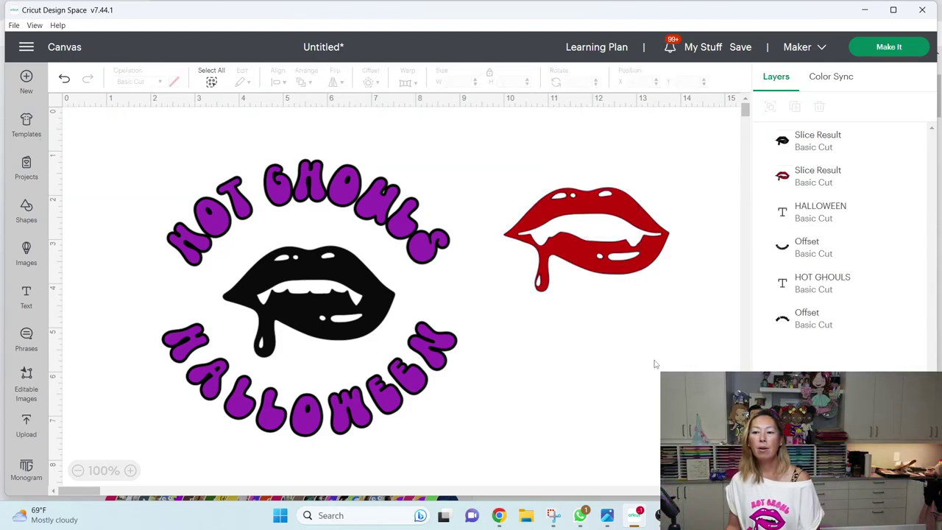
Lay the red lips over the black lips and move the black layer beneath them.
click(634, 209)
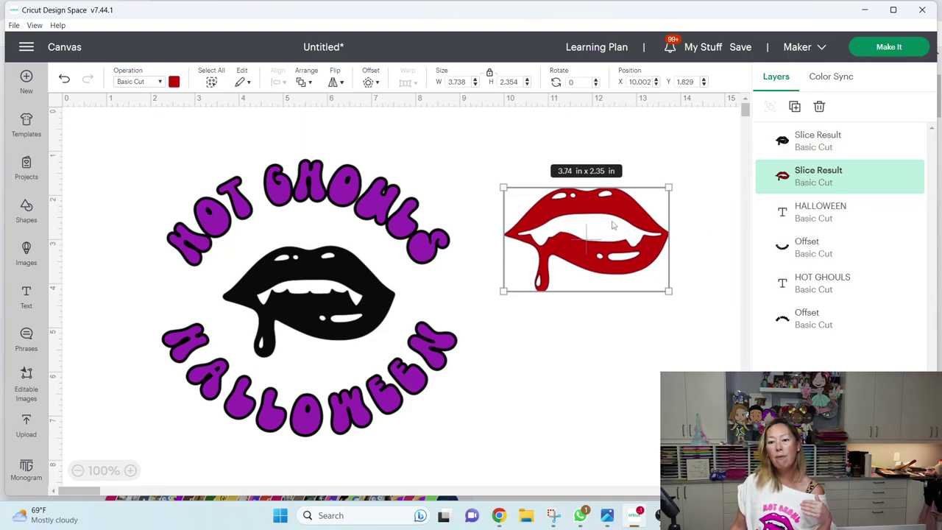
drag(622, 218, 342, 269)
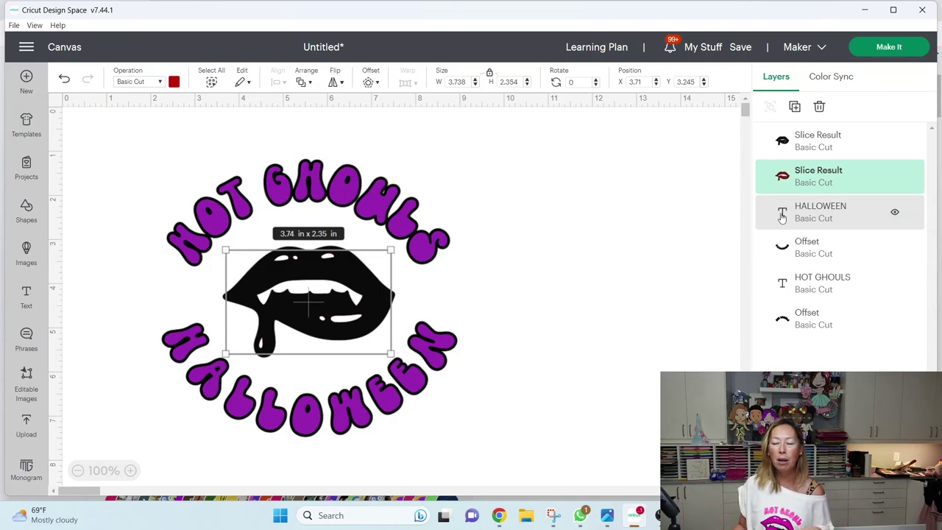
click(815, 143)
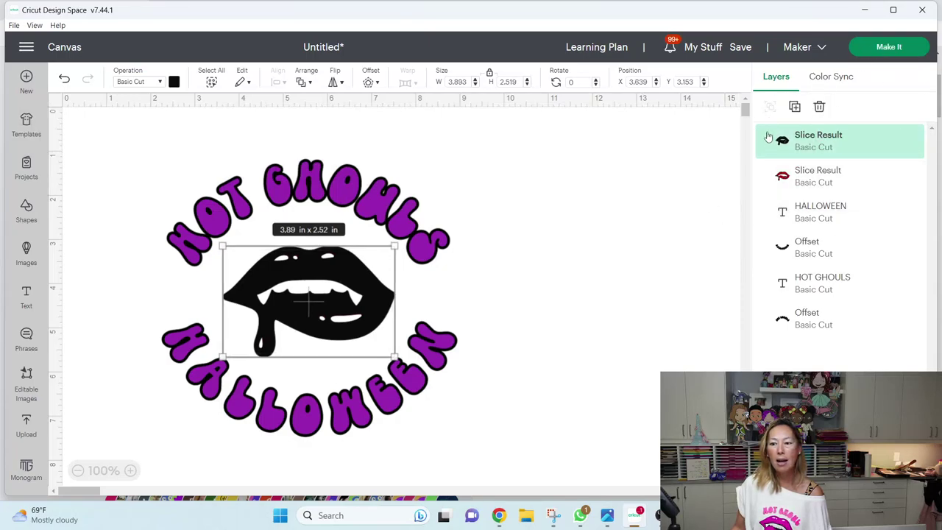
drag(769, 140, 762, 184)
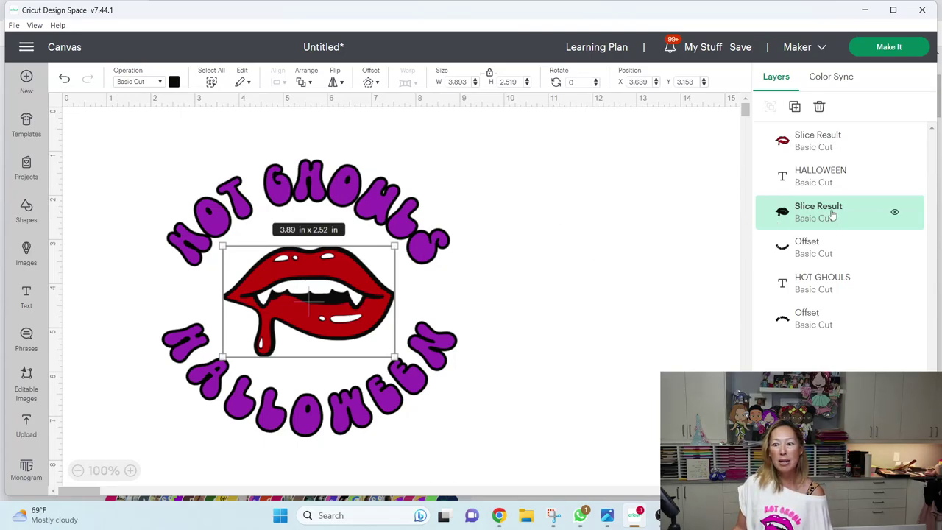
click(826, 141)
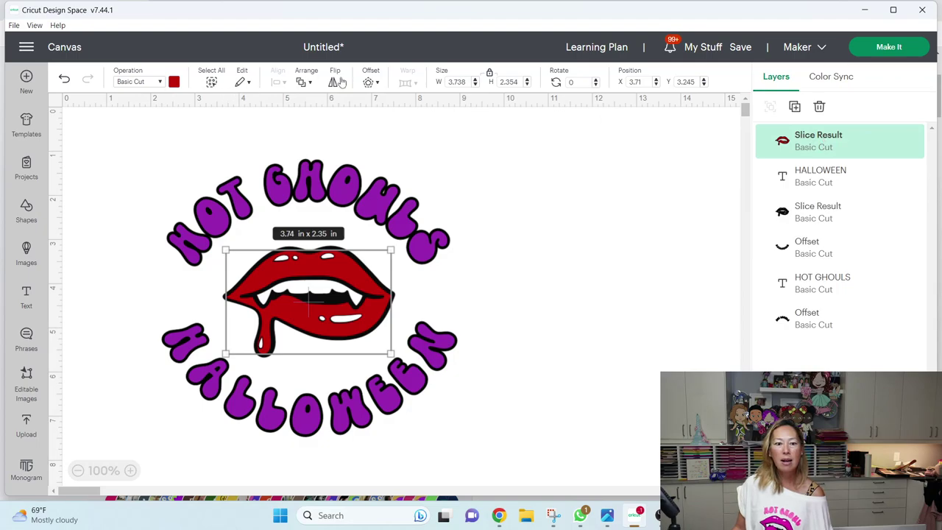
click(306, 83)
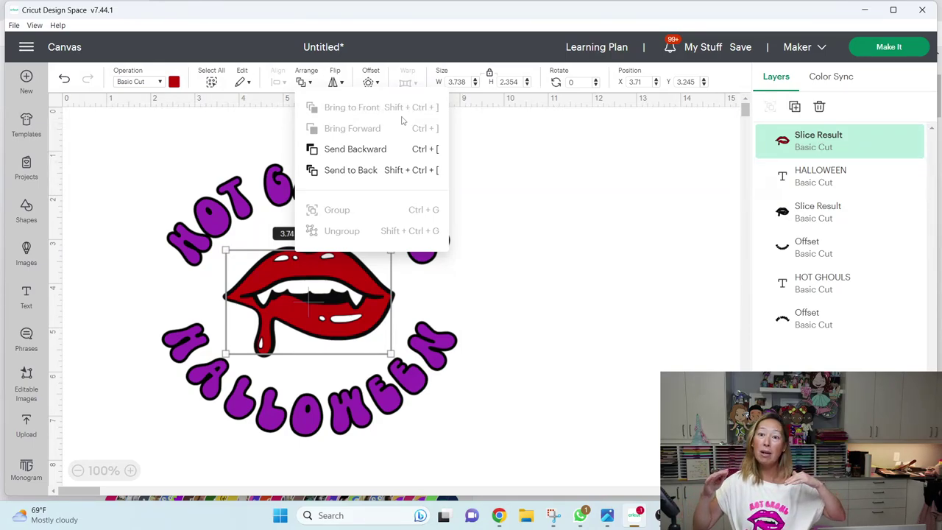
click(579, 280)
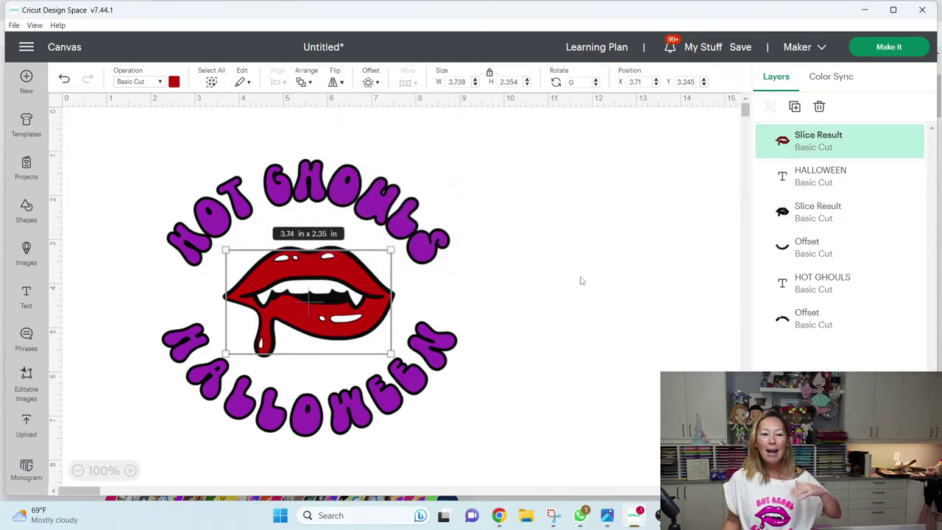
click(577, 274)
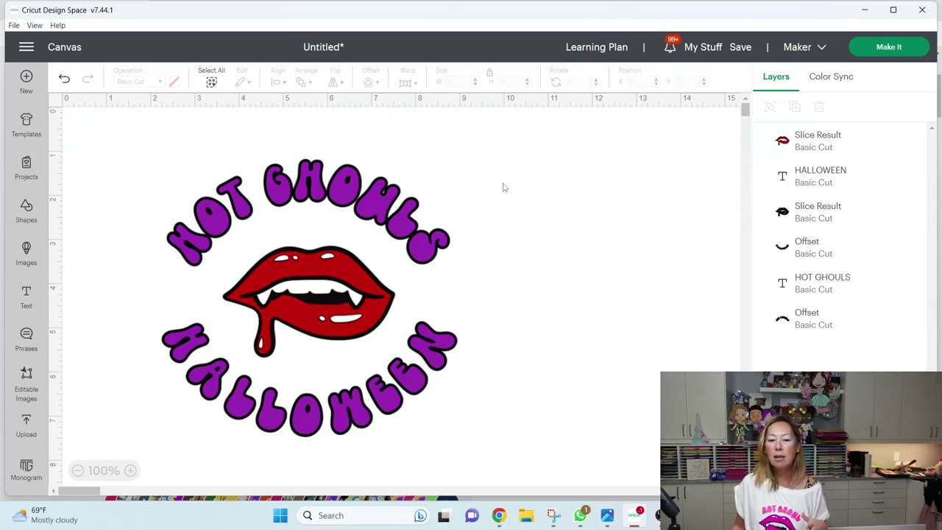
Move HOT GHOULS, HALLOWEEN and the red lips off their black copies, then attach the black lips and both offsets.
click(293, 188)
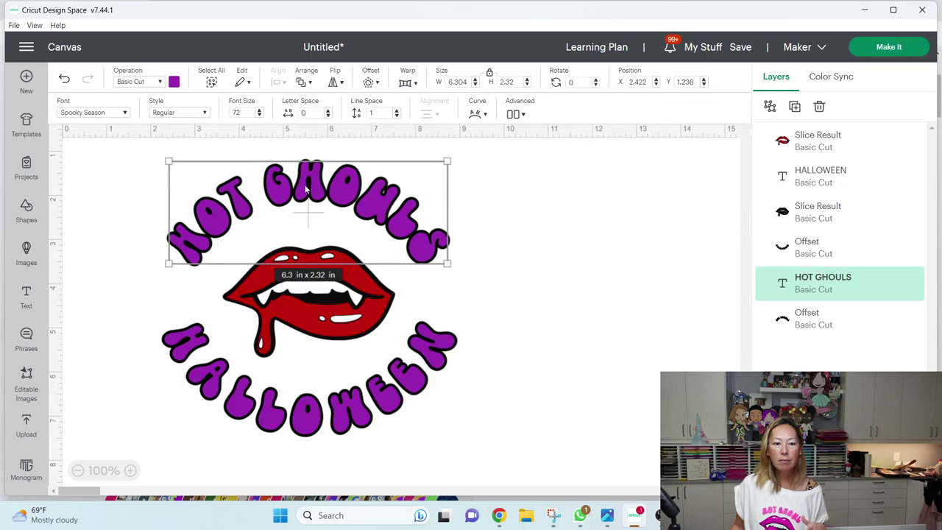
drag(307, 190, 598, 197)
drag(401, 379, 718, 350)
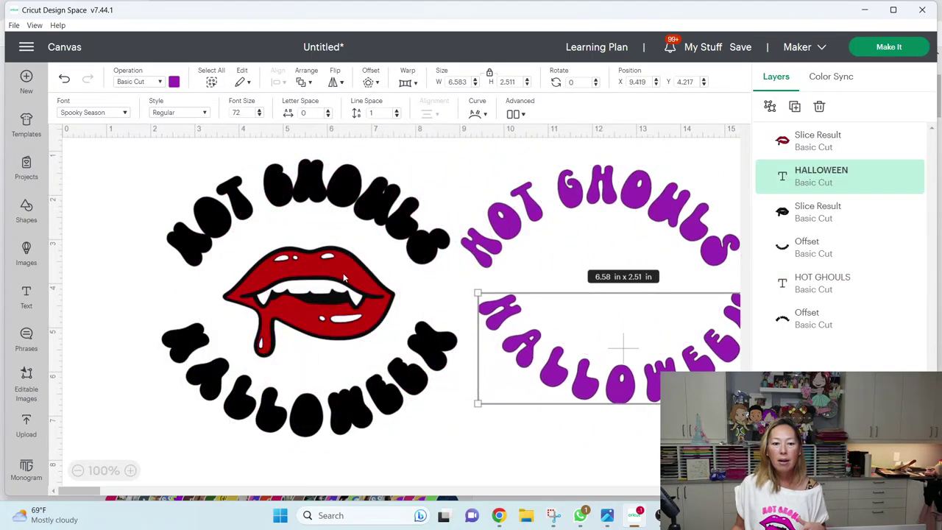
drag(343, 277, 700, 277)
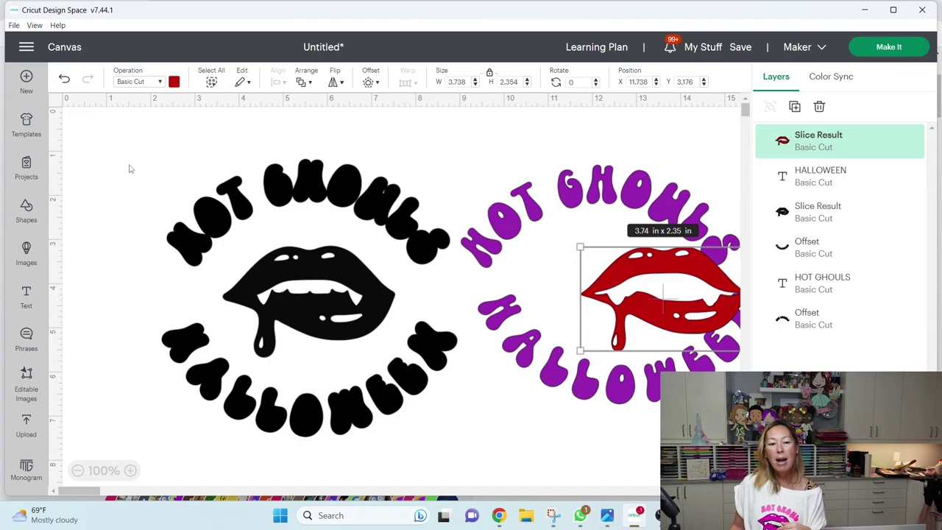
drag(129, 163, 361, 444)
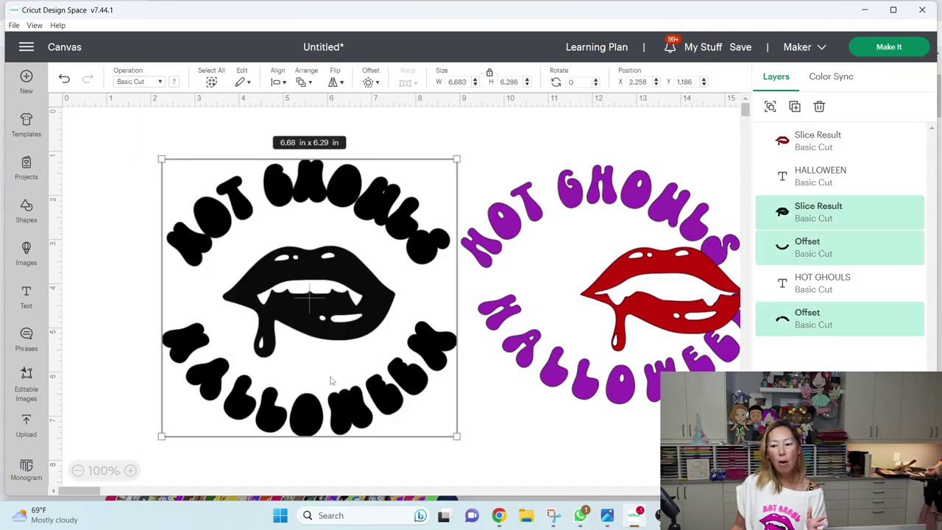
click(839, 508)
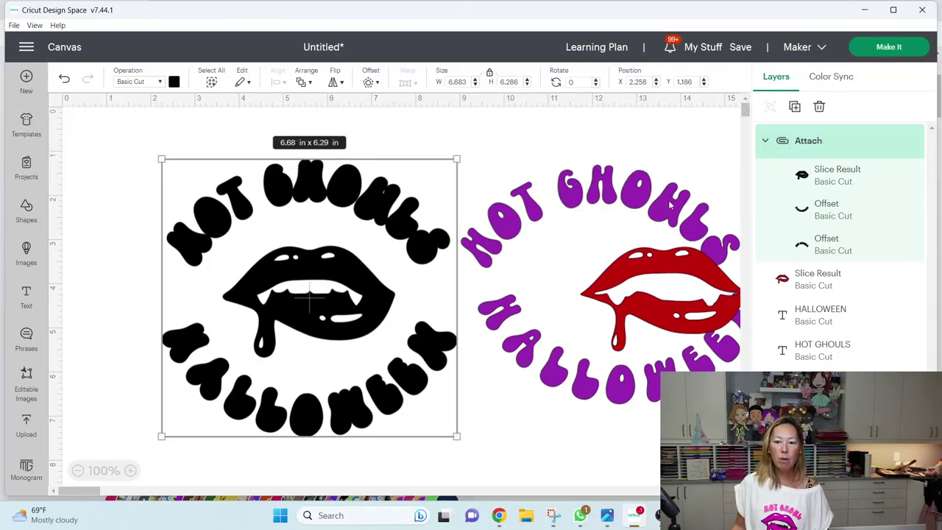
Stack purple HOT GHOULS, the red lips and purple HALLOWEEN back onto the black design.
drag(651, 207, 375, 197)
drag(693, 289, 337, 293)
drag(655, 372, 349, 413)
Resize the whole stacked design to 8 in wide.
click(115, 254)
drag(118, 187, 567, 426)
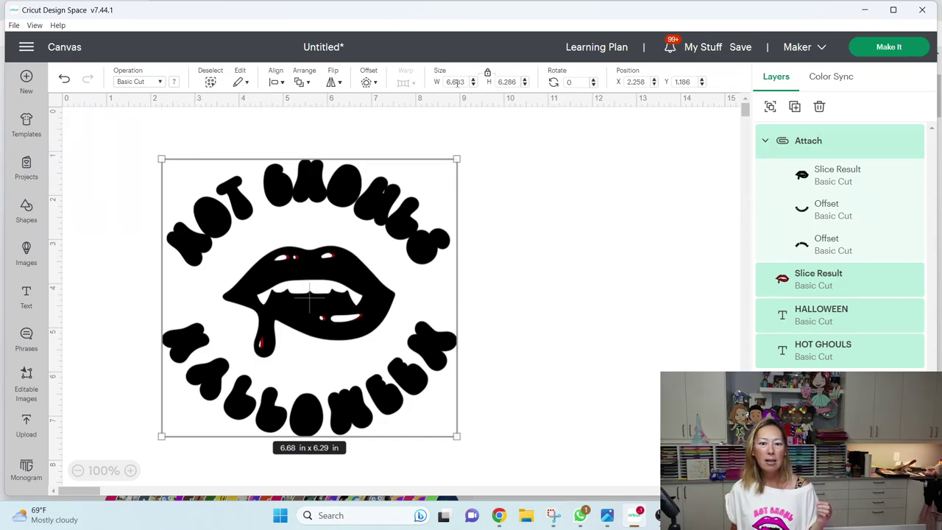
click(455, 82)
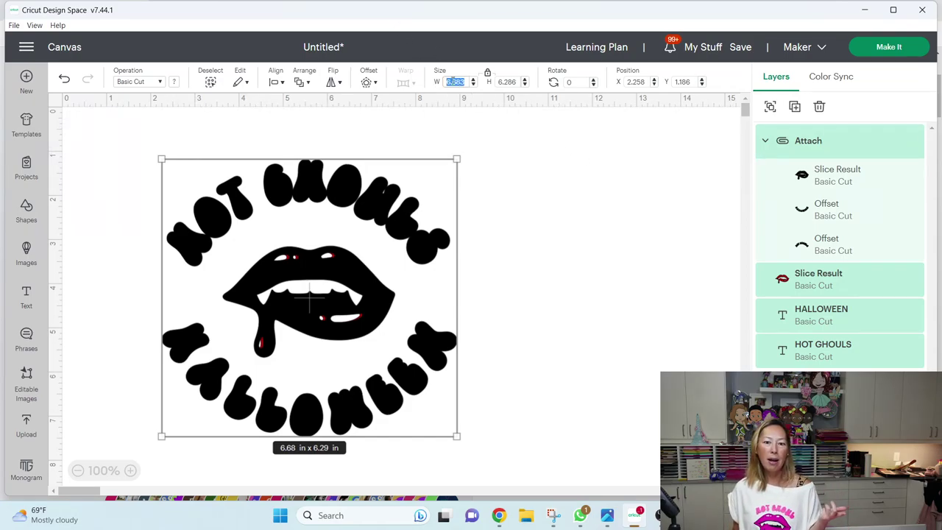
text(8)
key(Tab)
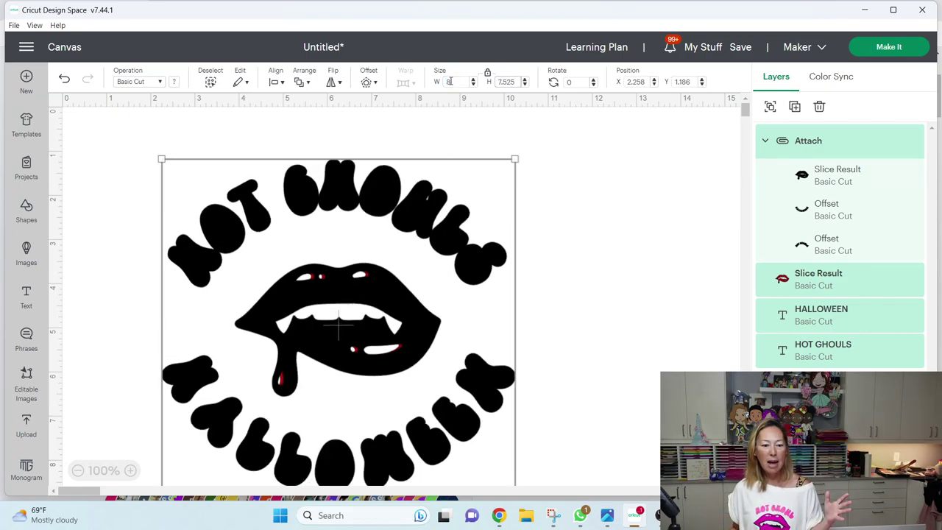
Move the black outline layer aside and preview the mat layout.
click(580, 170)
drag(313, 189, 546, 193)
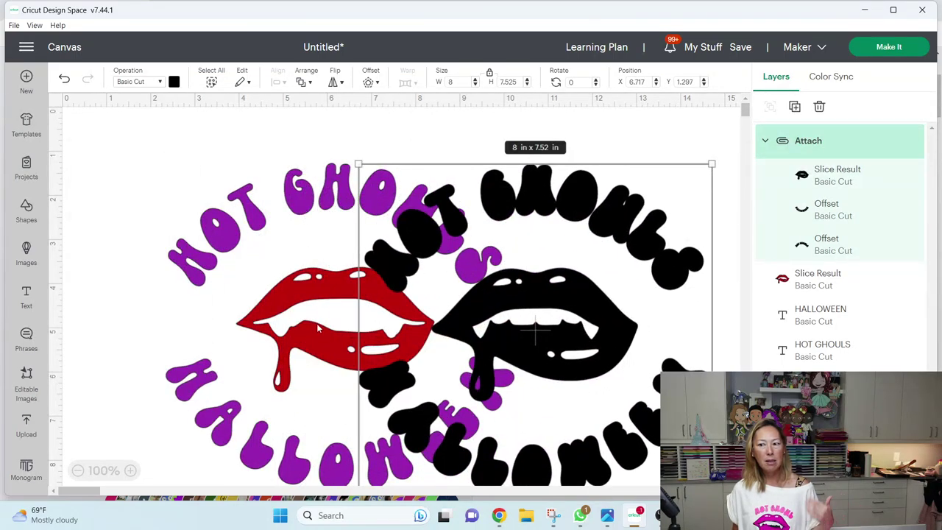
click(912, 48)
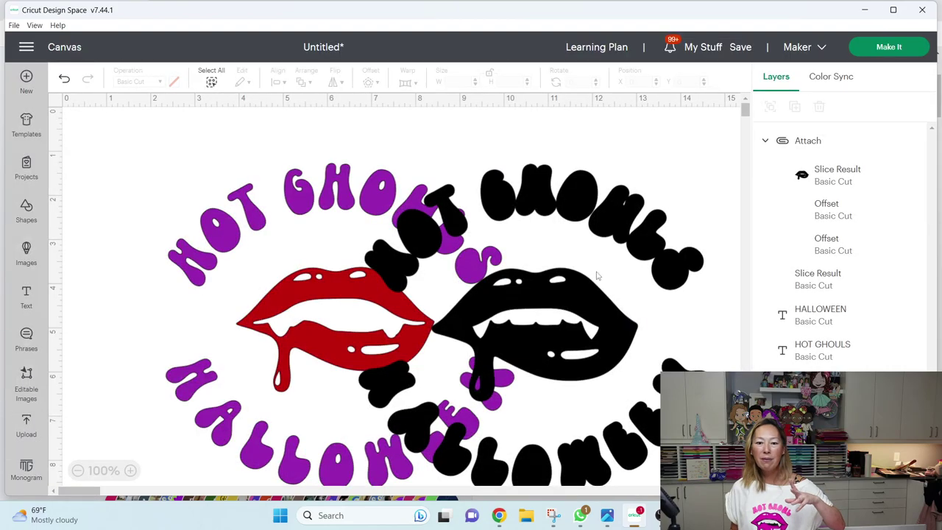
Line the black group up under the colour layers and centre everything horizontally.
click(549, 201)
drag(550, 200, 352, 195)
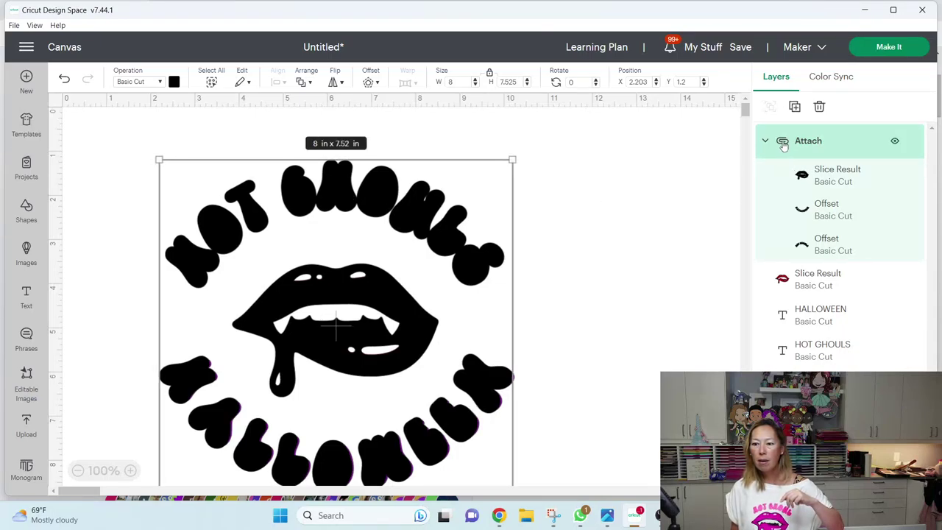
key(Escape)
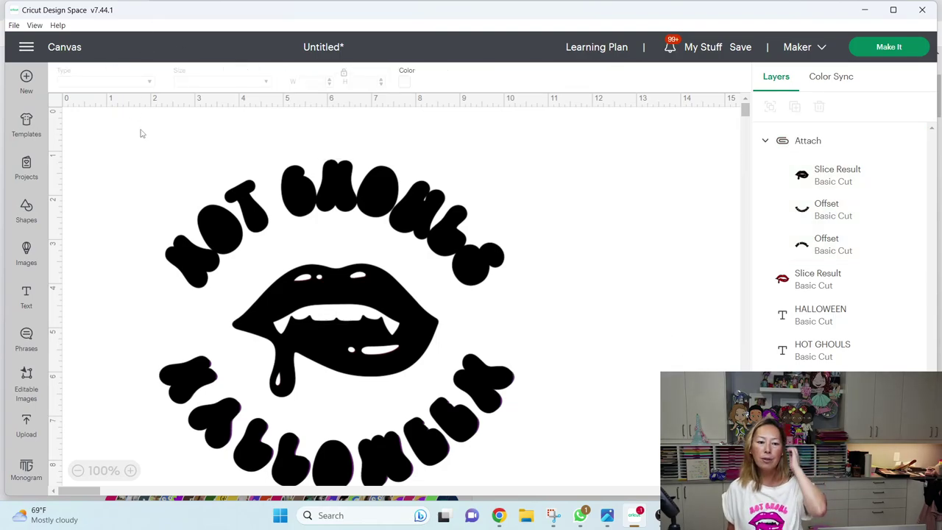
drag(142, 134, 601, 484)
click(275, 82)
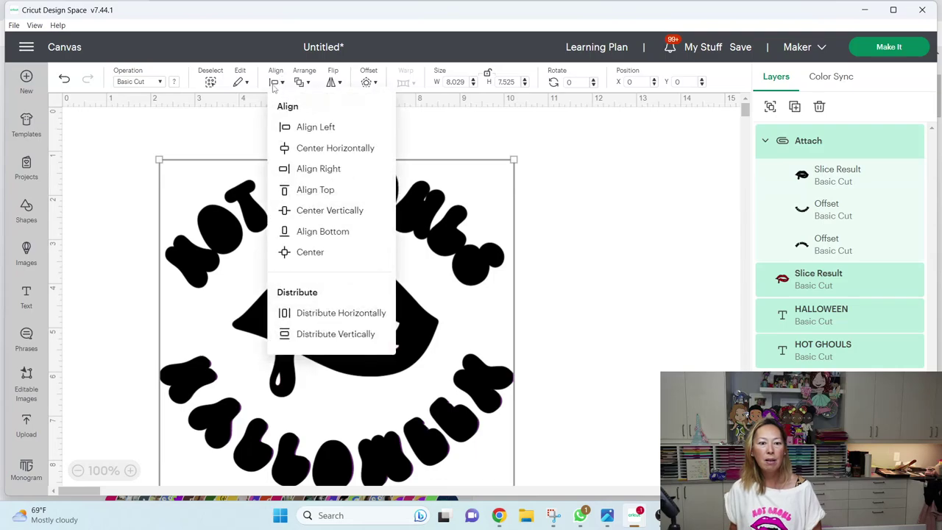
click(295, 148)
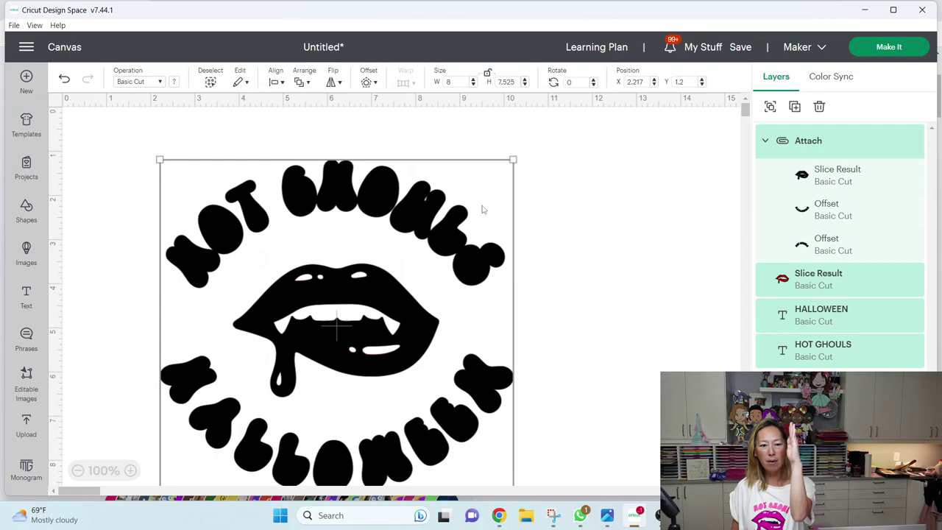
Detach the black lips and both offset outlines into separate layers.
click(642, 234)
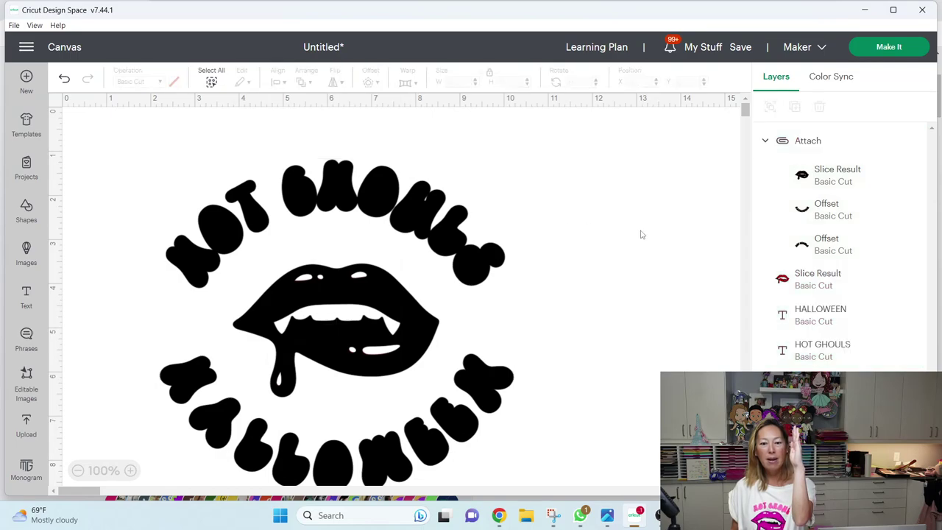
click(818, 179)
shift+click(819, 207)
shift+click(818, 242)
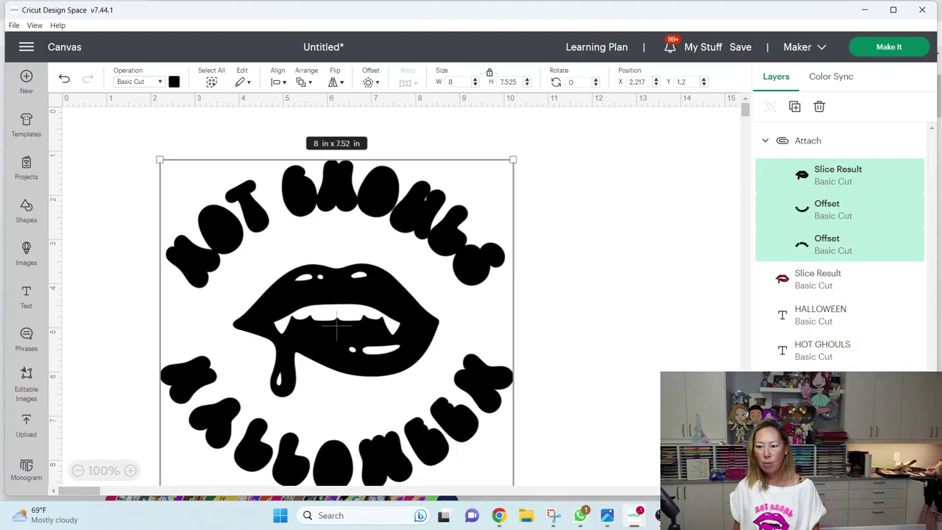
click(634, 235)
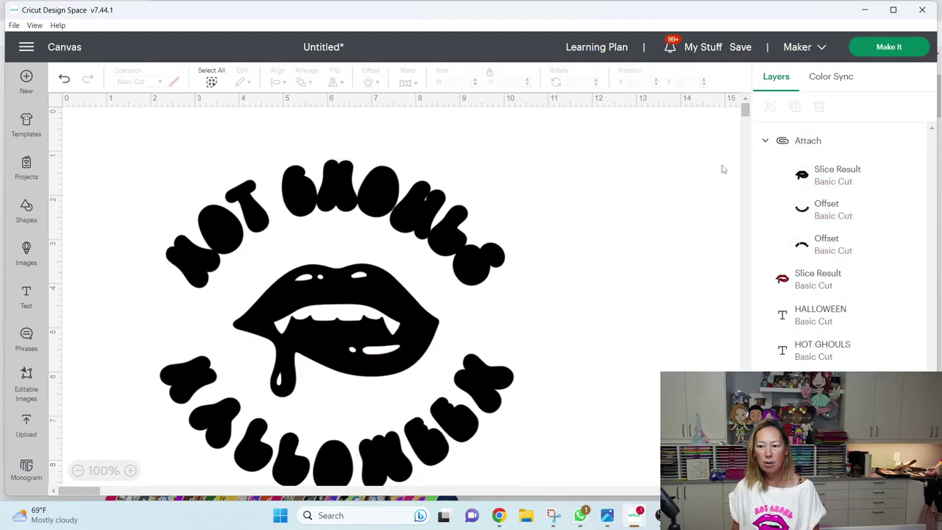
click(799, 146)
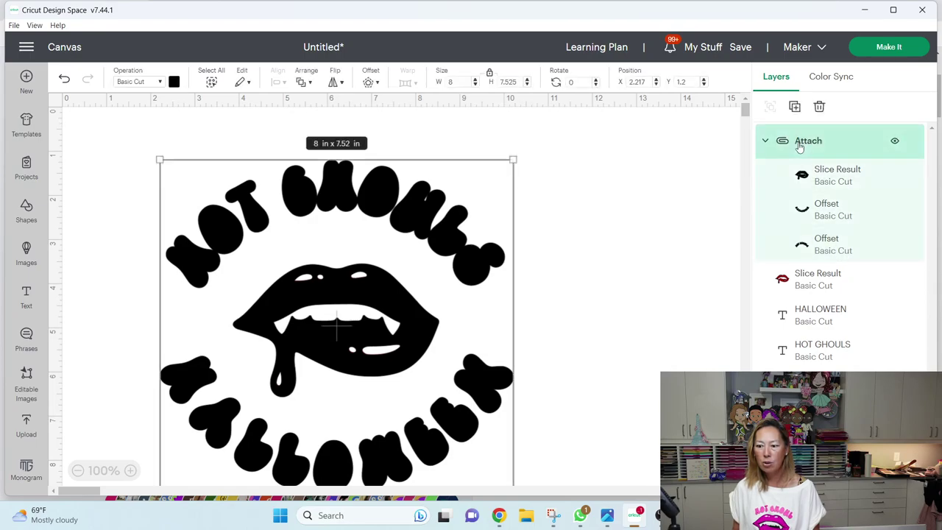
click(673, 253)
Select every layer and centre the whole design horizontally again.
click(820, 134)
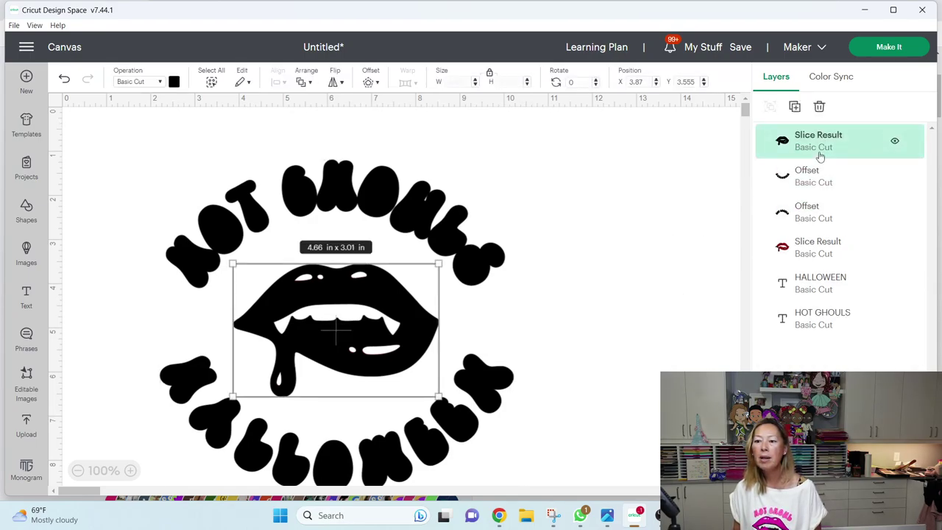
click(186, 142)
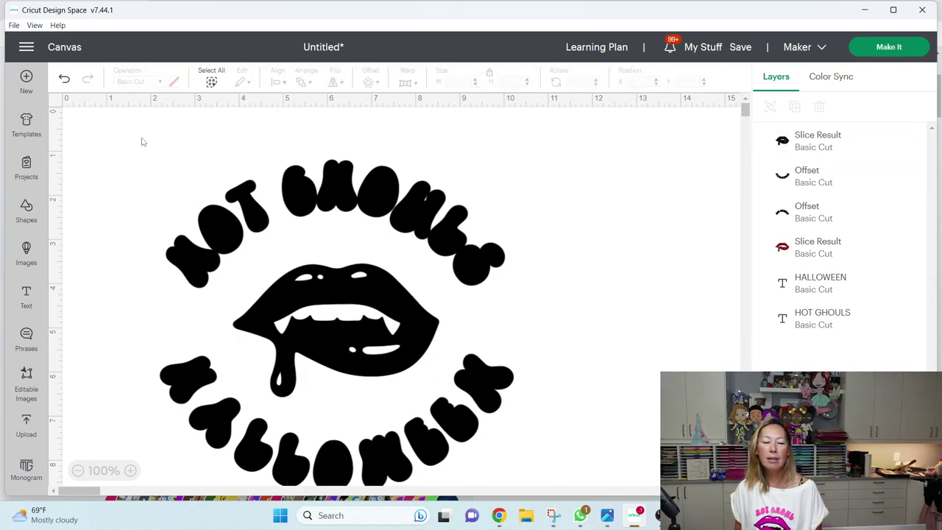
drag(107, 136, 564, 487)
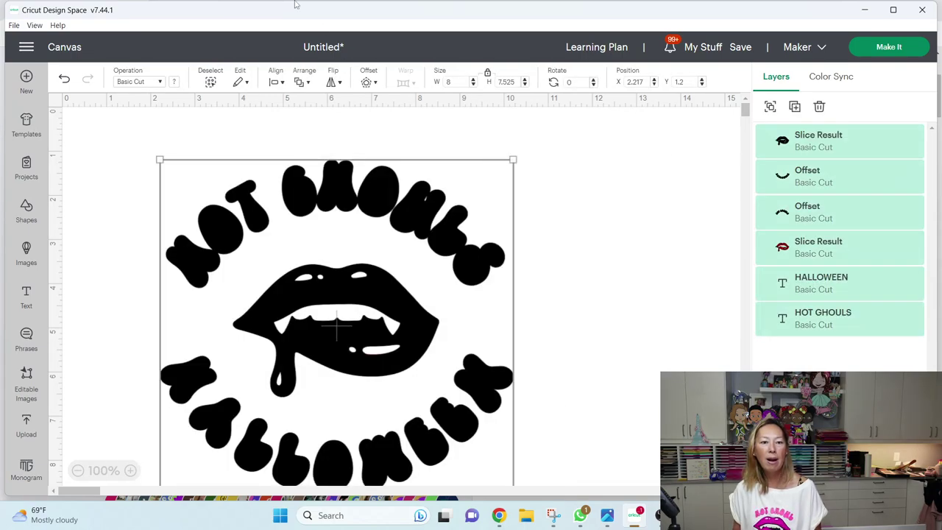
click(275, 83)
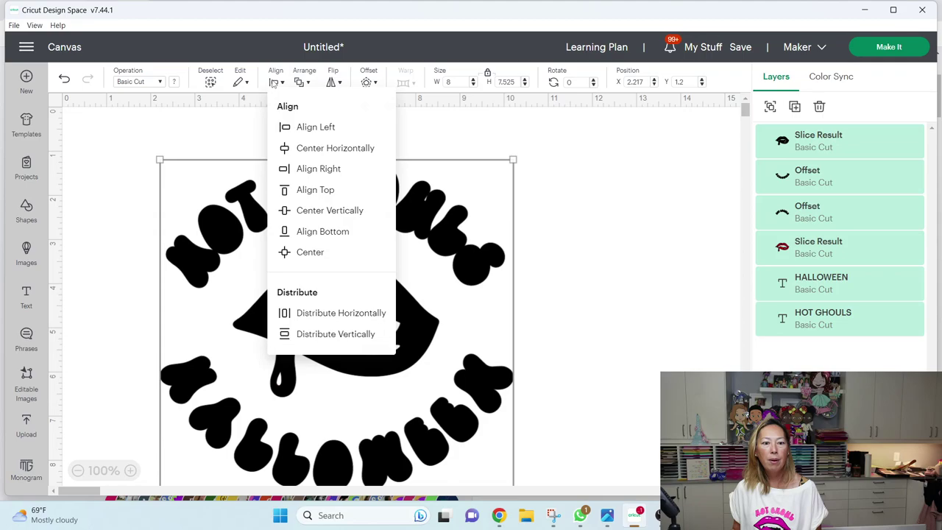
click(305, 148)
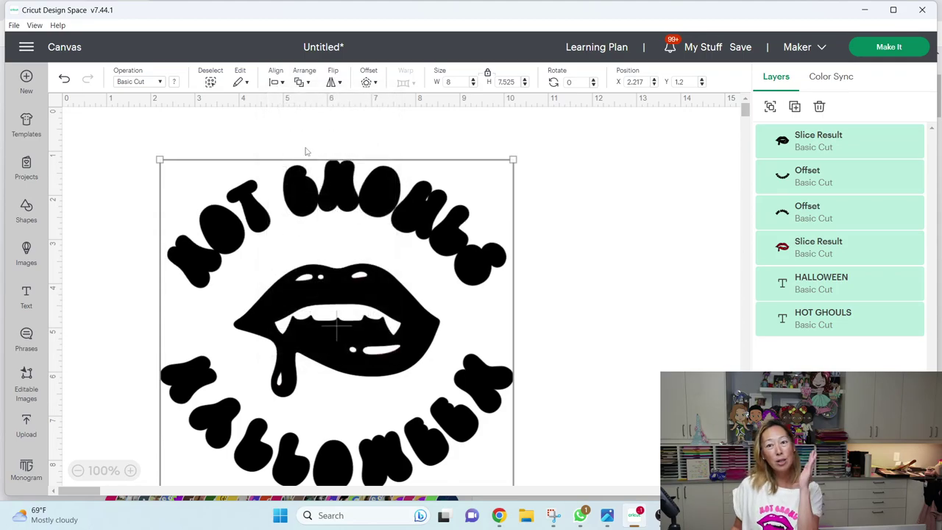
click(563, 278)
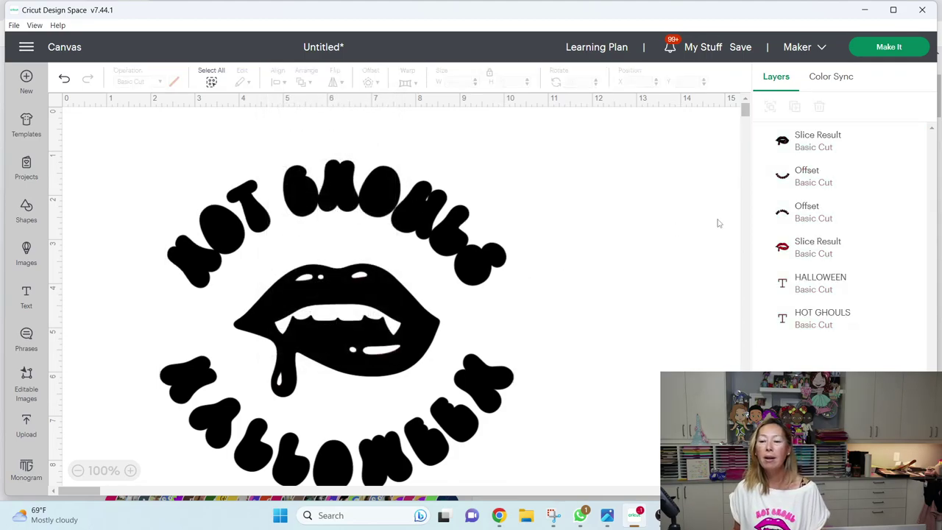
Reattach Slice Result with both Offset layers and preview the design on the mats.
click(816, 150)
shift+click(804, 183)
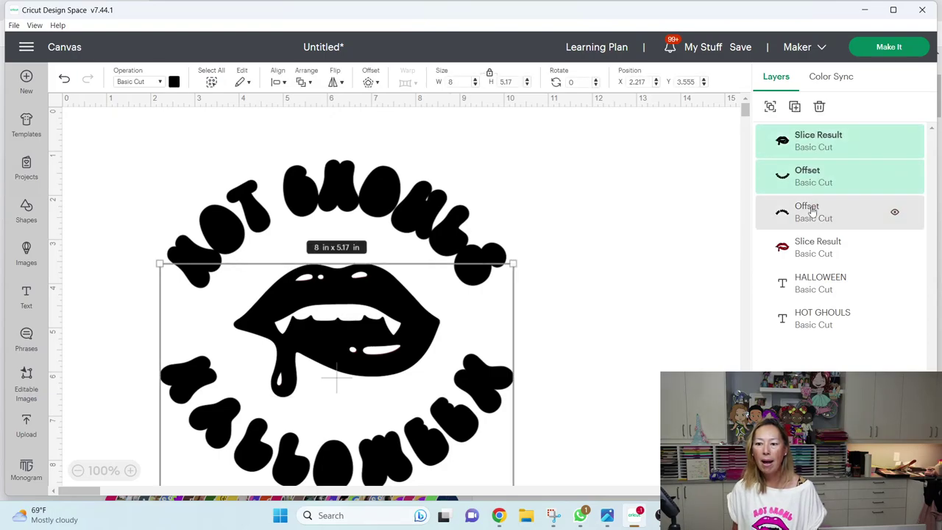
shift+click(806, 213)
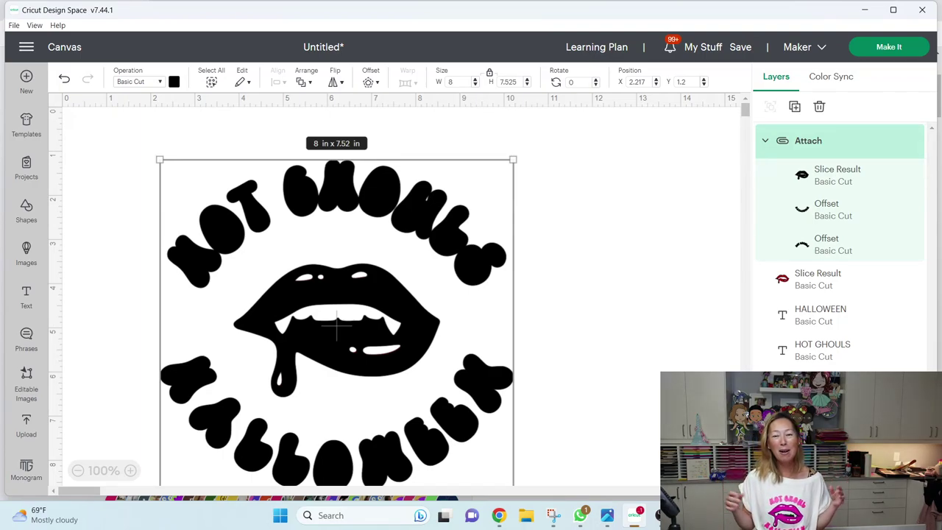
click(889, 47)
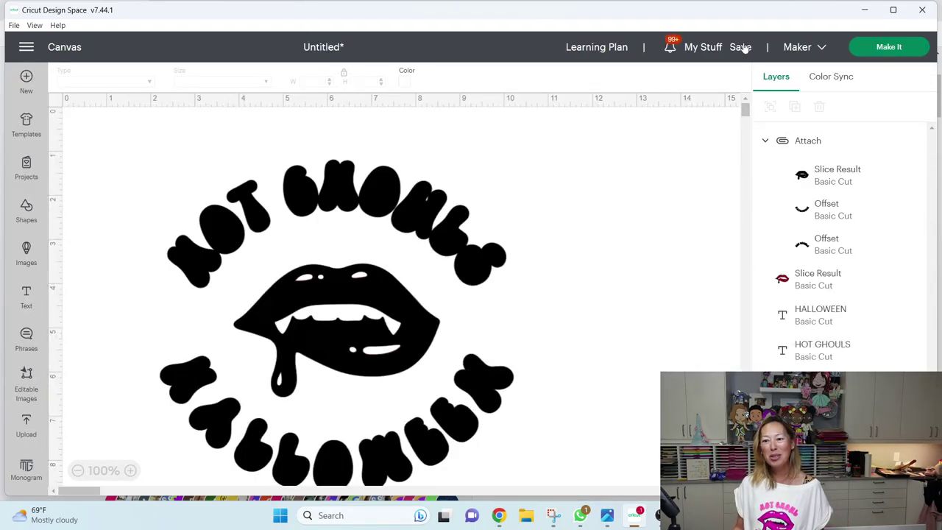
Save the project as 'Hot Ghouls Halloween Demo'.
click(741, 47)
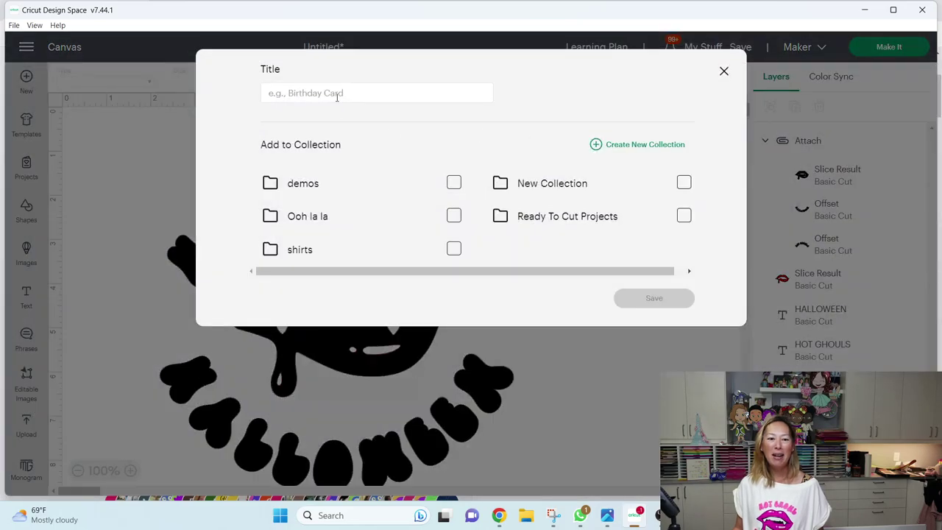
click(336, 94)
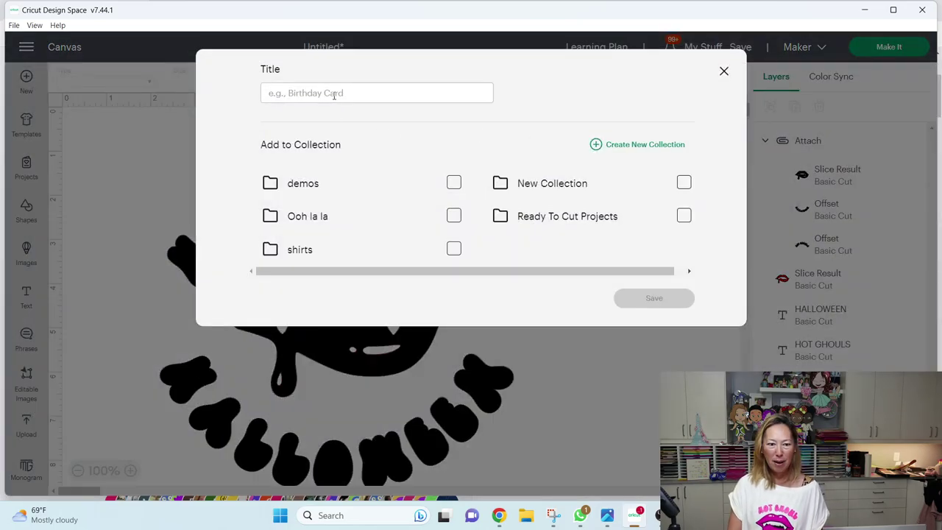
text(Hot Ghouls Ha)
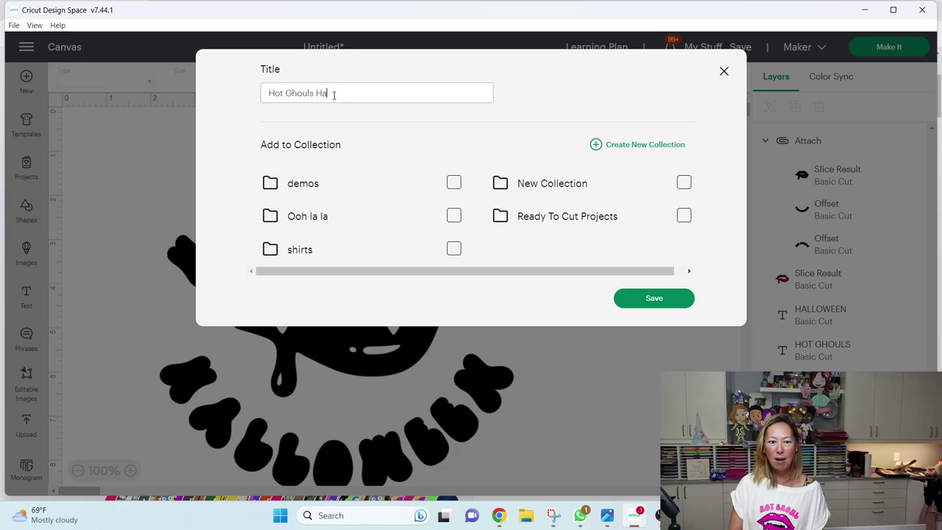
text(lloween)
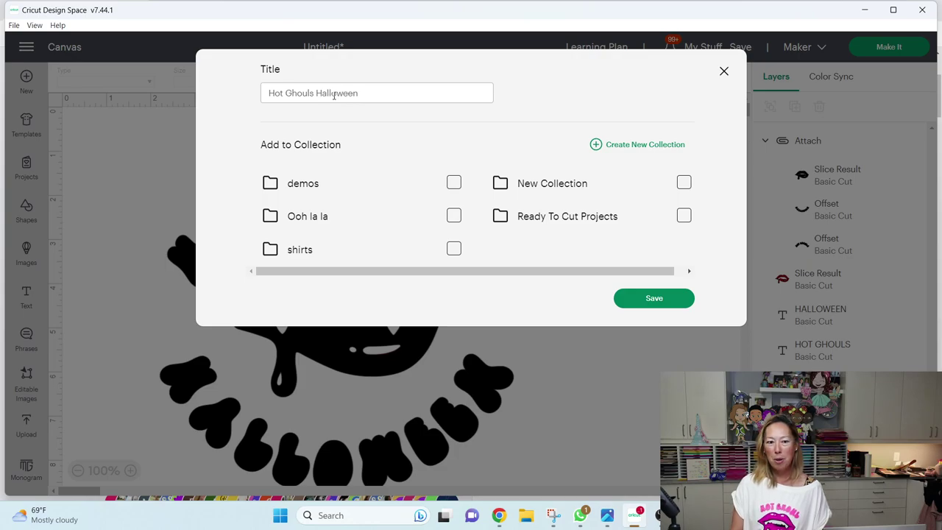
text( Demo)
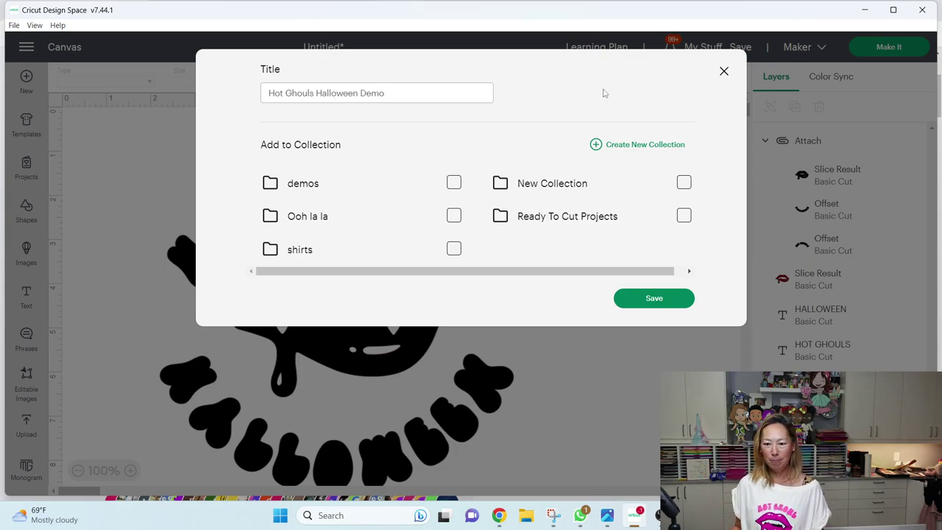
click(646, 299)
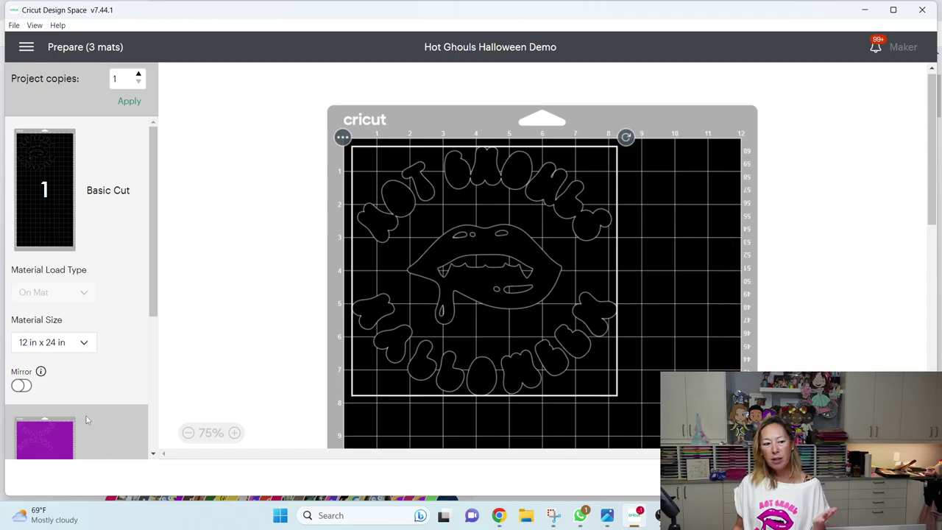
Turn Mirror on for black mat 1 and switch to the purple text mat 2.
click(22, 386)
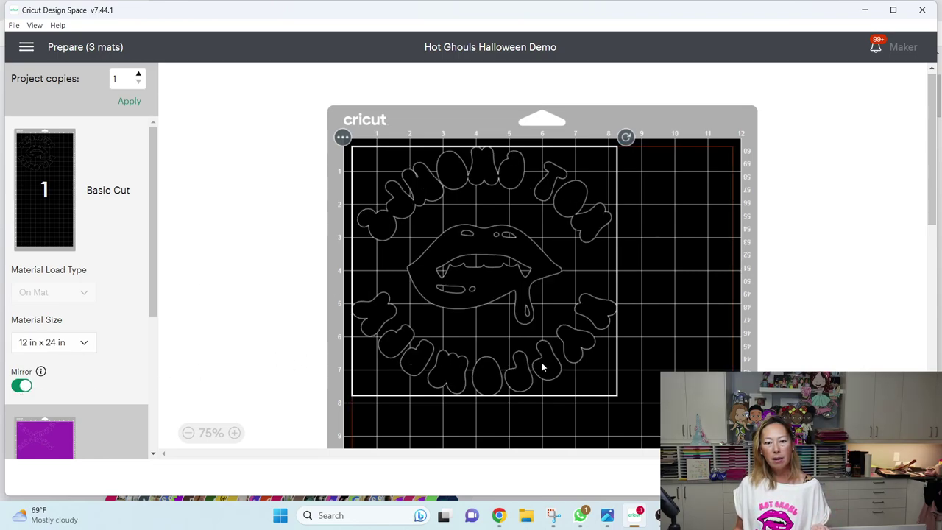
scroll(458, 216, down, 3)
scroll(515, 147, up, 1)
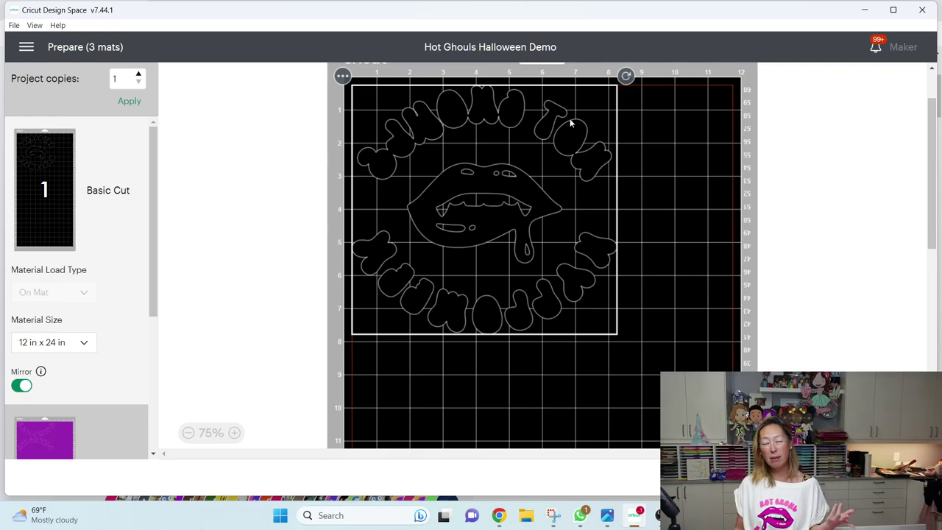
scroll(46, 294, down, 3)
click(45, 294)
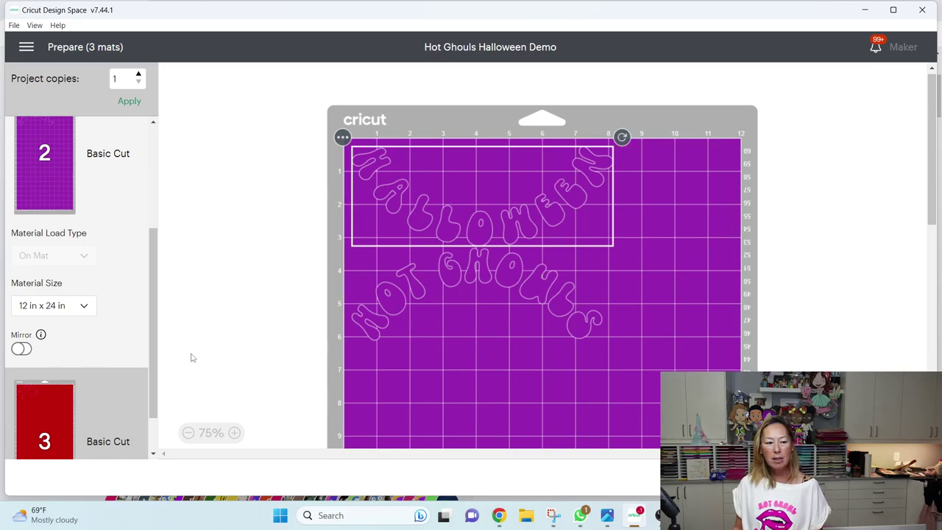
Mirror mat 2, then rotate HOT GHOULS 180° and nest it beneath HALLOWEEN at top-left.
click(21, 349)
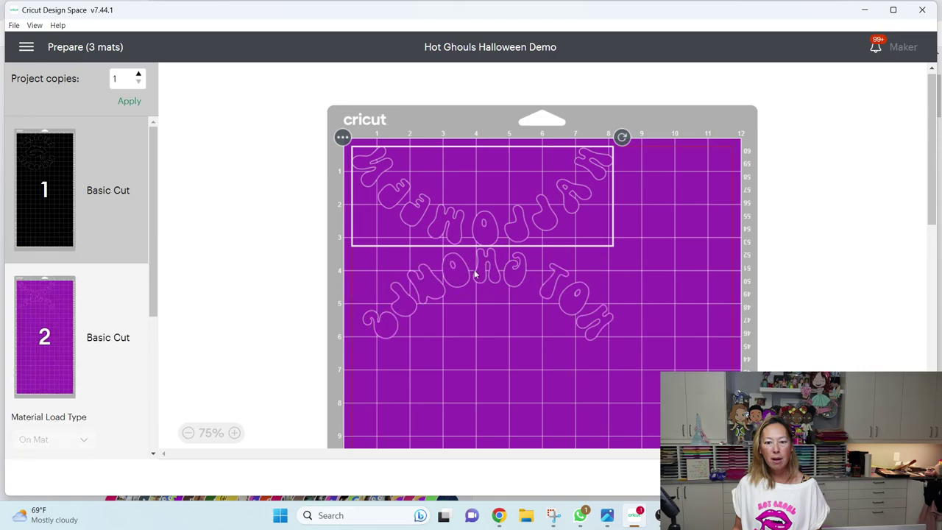
drag(475, 241, 466, 277)
click(412, 311)
drag(412, 311, 524, 333)
drag(731, 254, 463, 366)
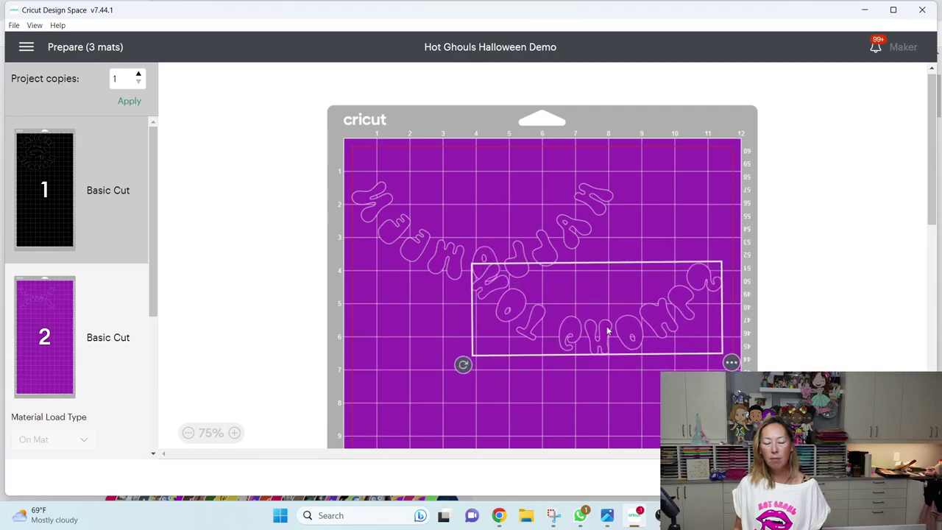
drag(607, 331, 489, 187)
drag(491, 265, 479, 284)
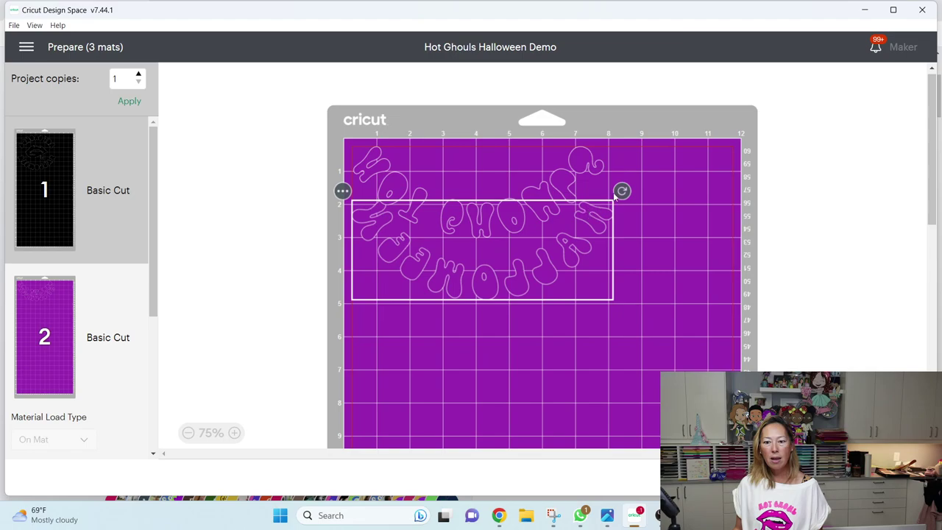
drag(621, 192, 616, 191)
click(500, 321)
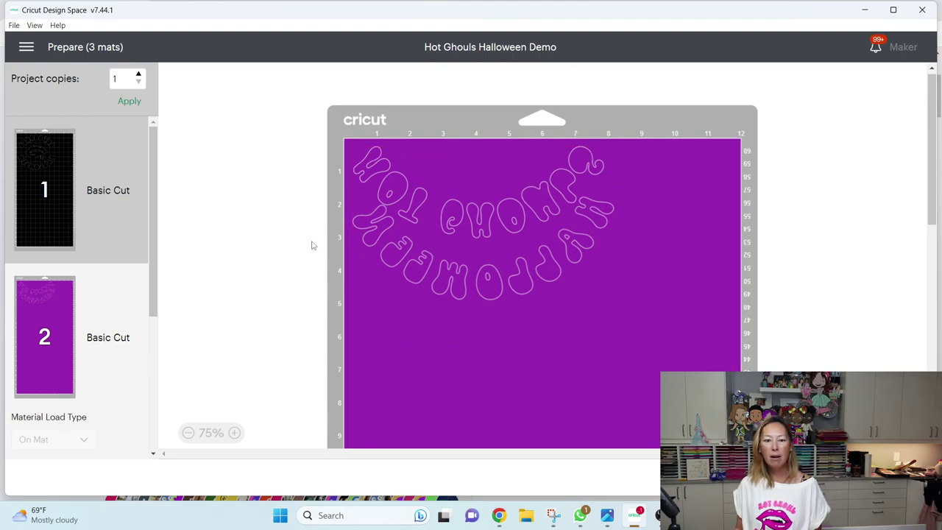
Select the red lips mat 3 and turn its Mirror on.
scroll(48, 328, down, 3)
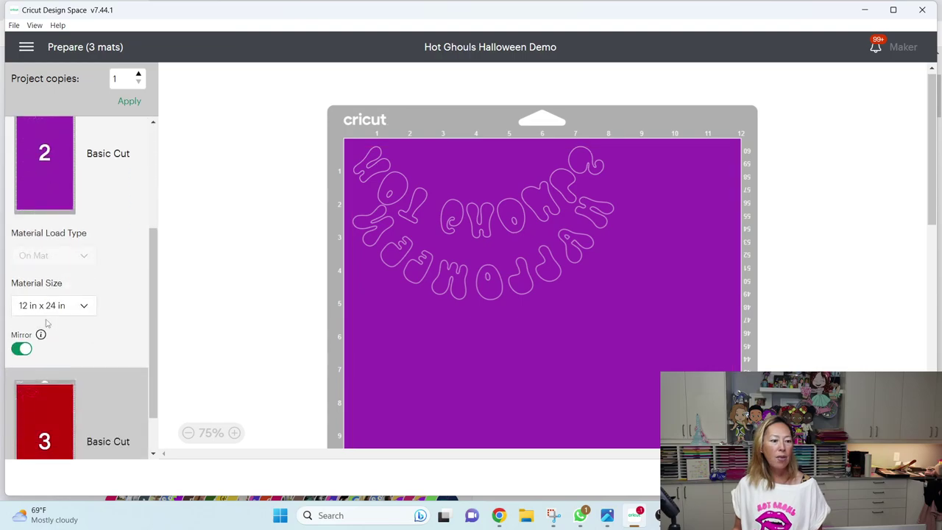
click(45, 416)
scroll(59, 320, down, 1)
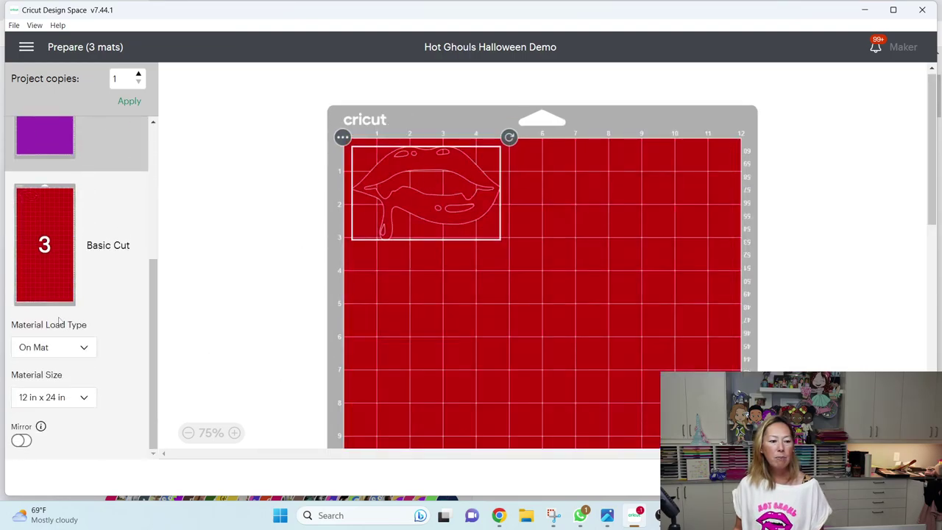
click(22, 440)
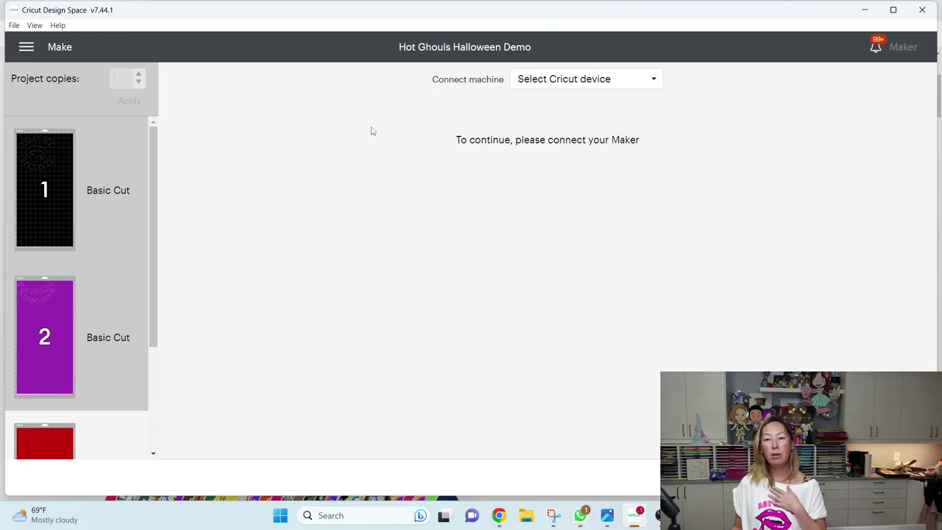
Connect the Cricut Maker over Bluetooth from the device list.
click(579, 81)
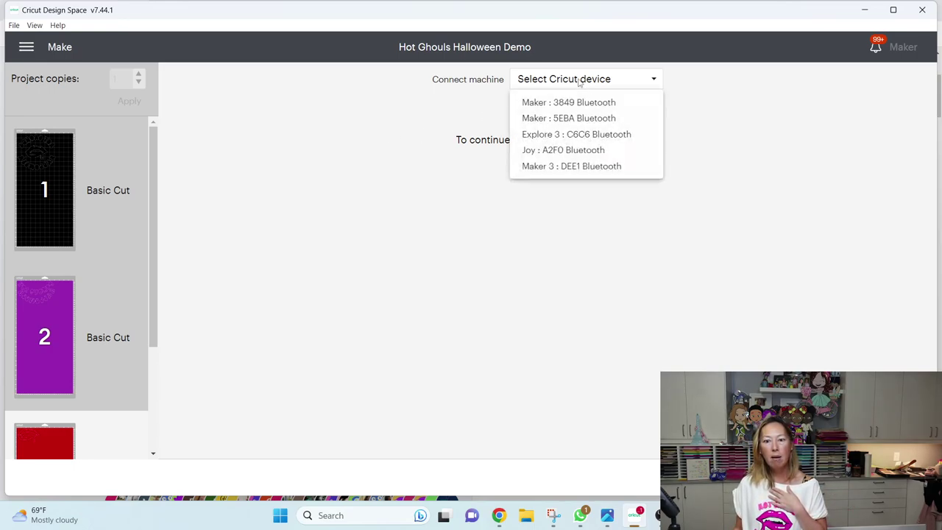
click(579, 103)
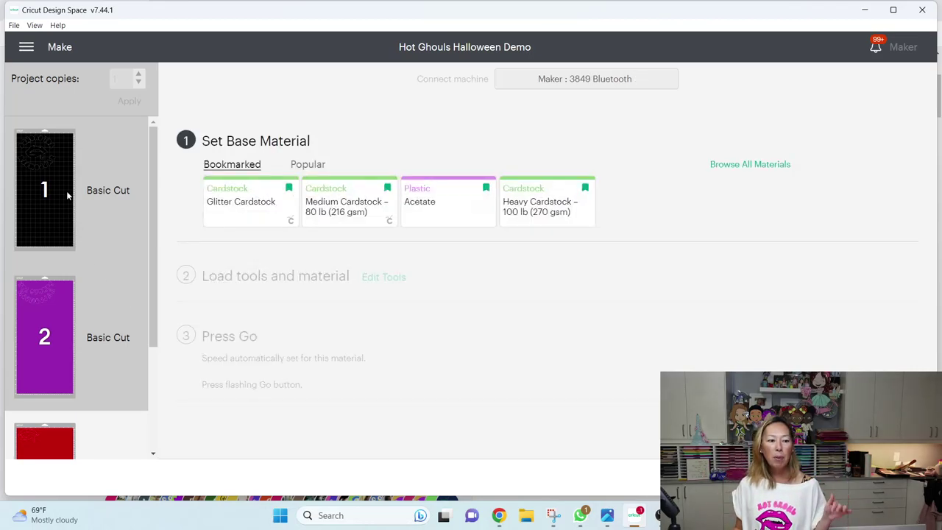
mouse_move(69, 176)
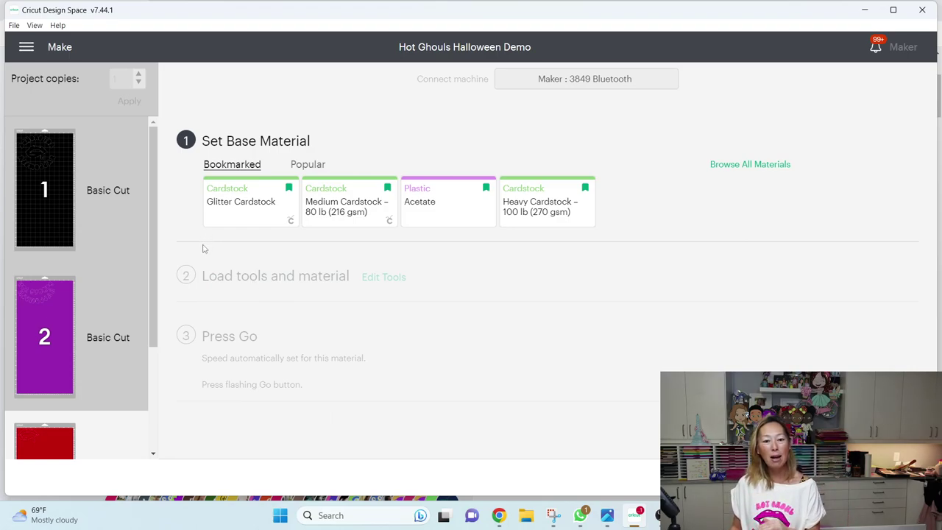
Search materials for 'iron' and set Everyday Iron-On as mat 1's base material.
click(777, 168)
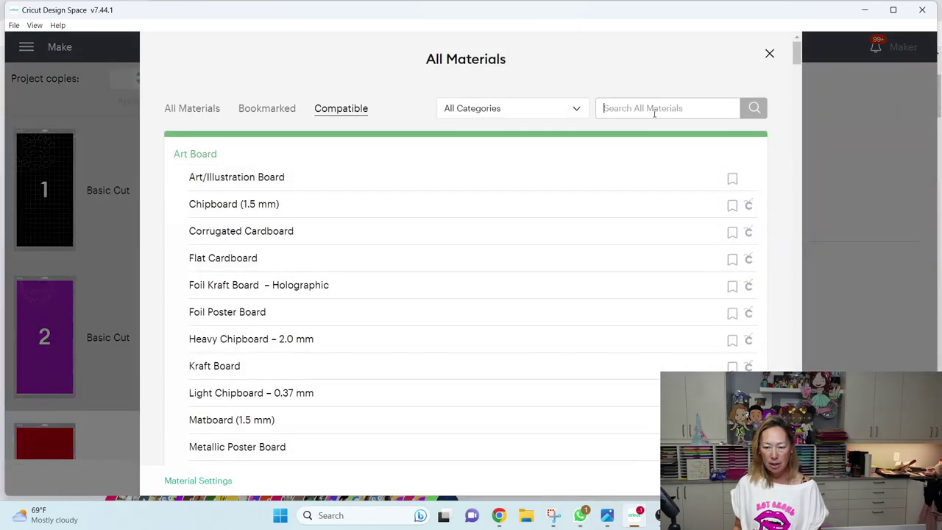
text(iron)
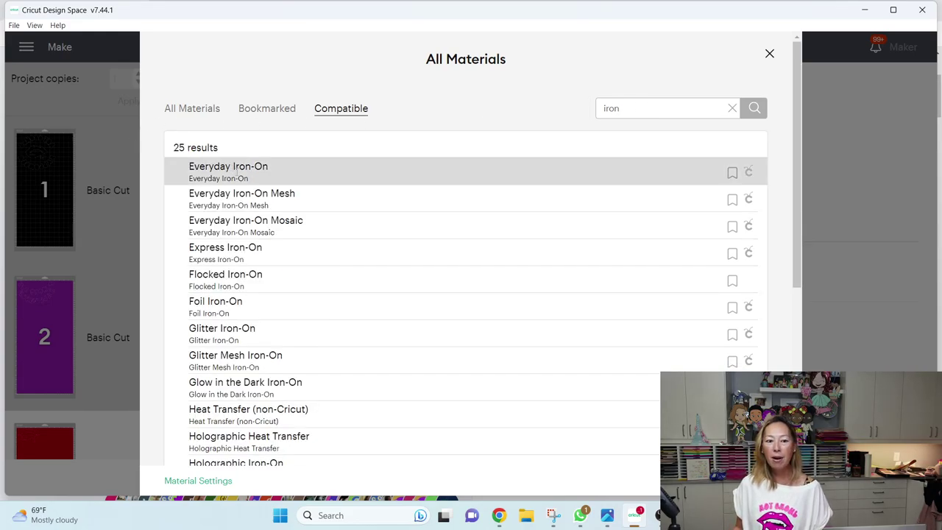
click(351, 176)
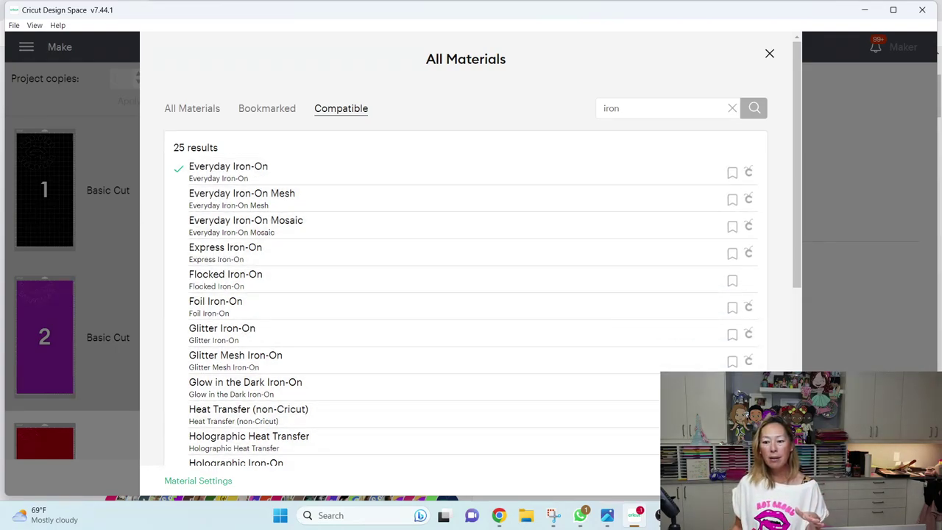
click(166, 181)
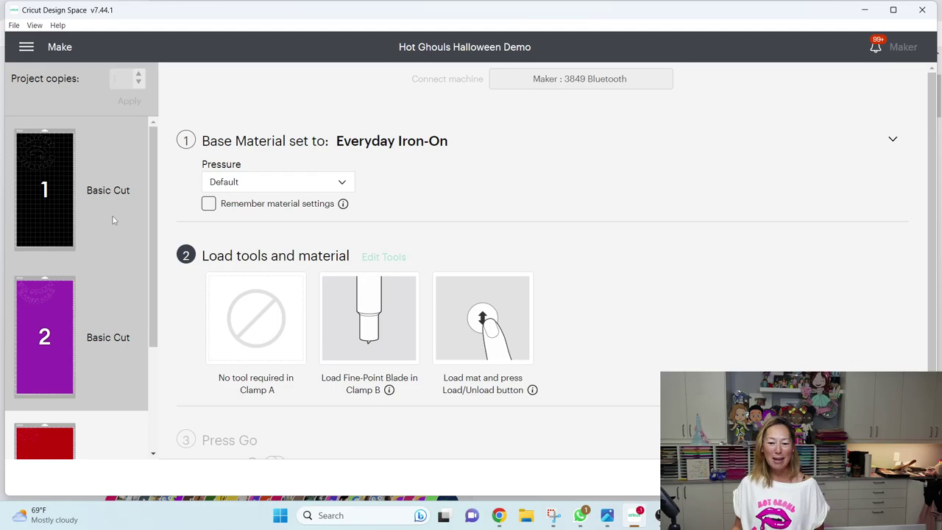
mouse_move(76, 210)
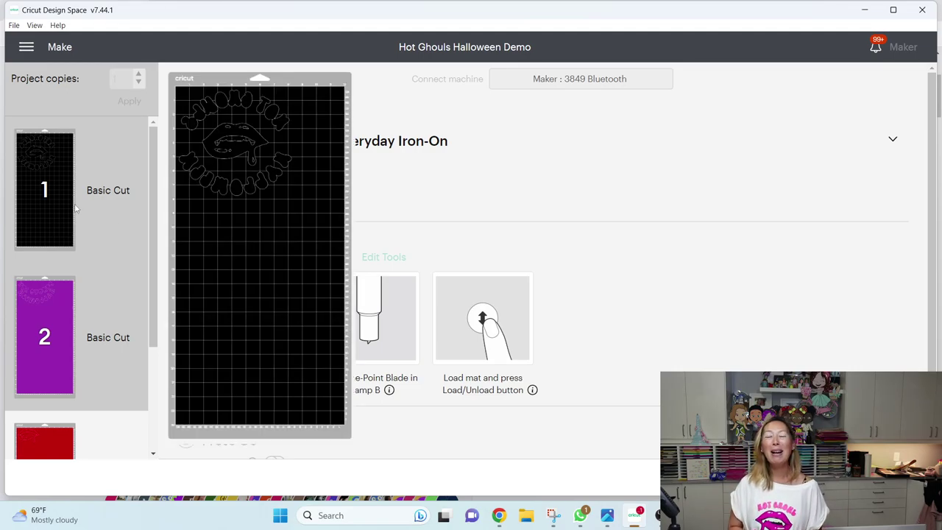